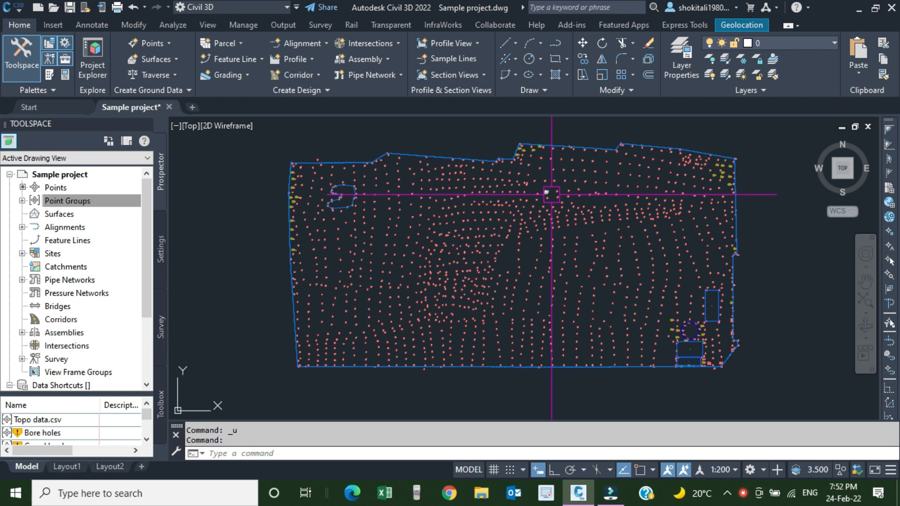
middle_drag(551, 193, 529, 211)
mouse_move(529, 211)
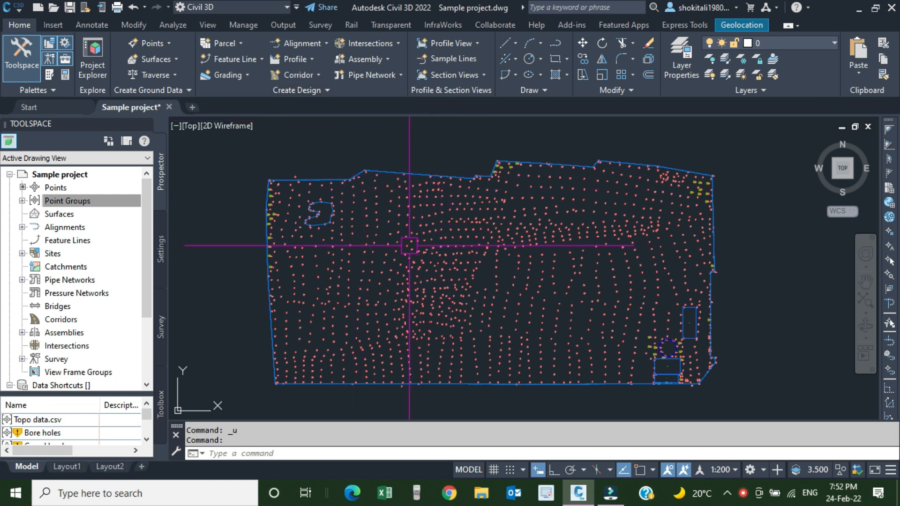
mouse_move(410, 246)
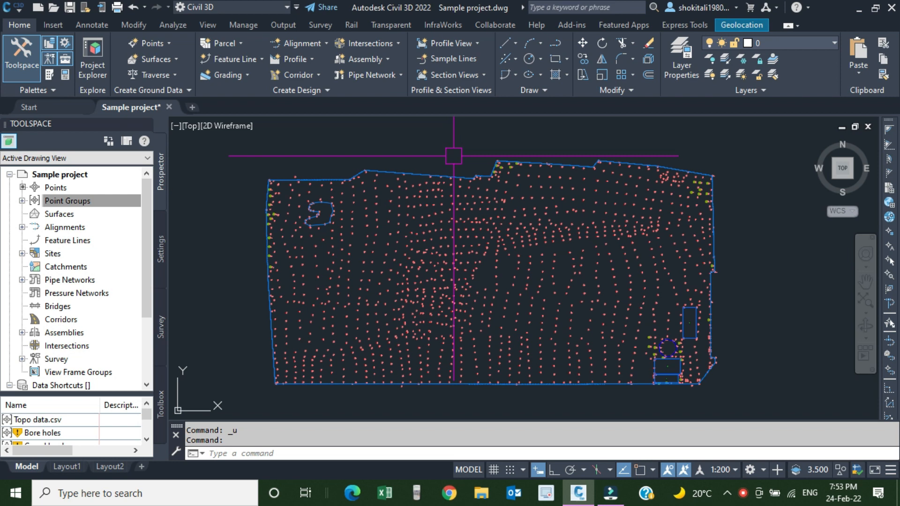
middle_drag(502, 177, 511, 192)
mouse_move(511, 192)
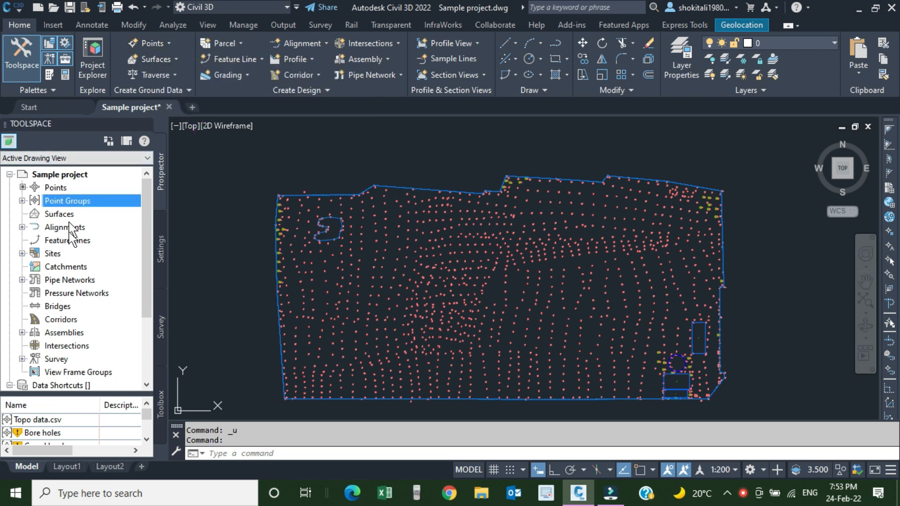
Open the Create Points tools and place their dialog over the drawing area
click(167, 42)
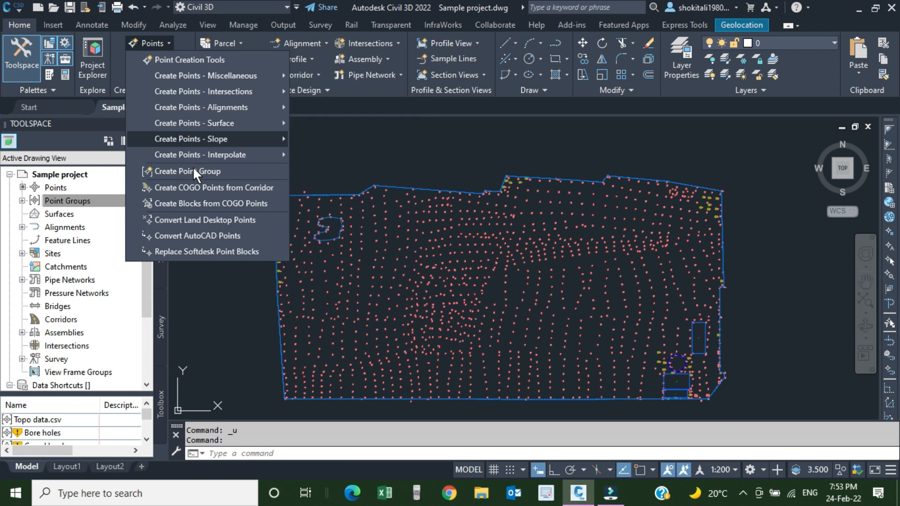
mouse_move(187, 68)
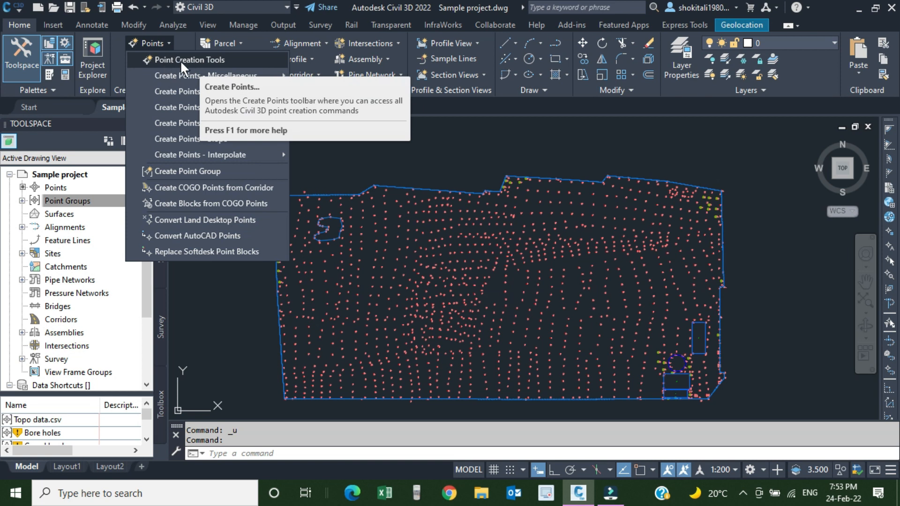
click(180, 60)
drag(237, 166, 478, 127)
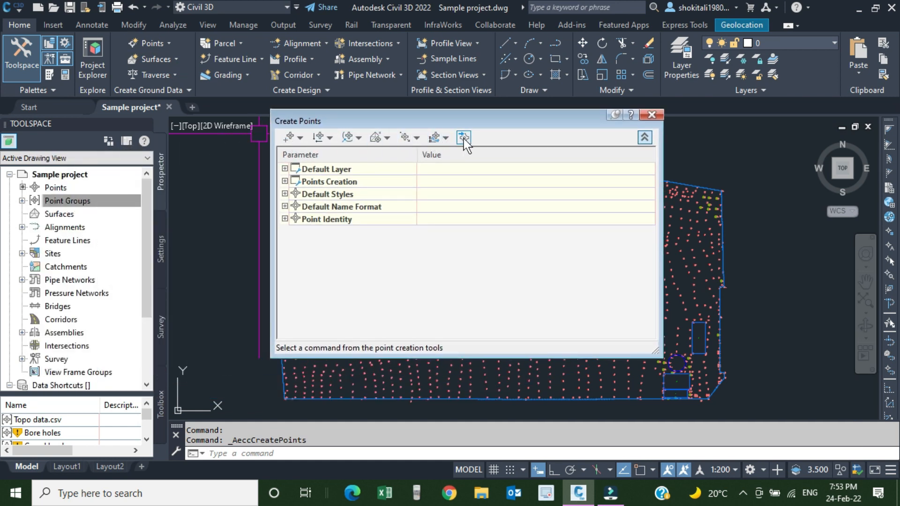
click(240, 41)
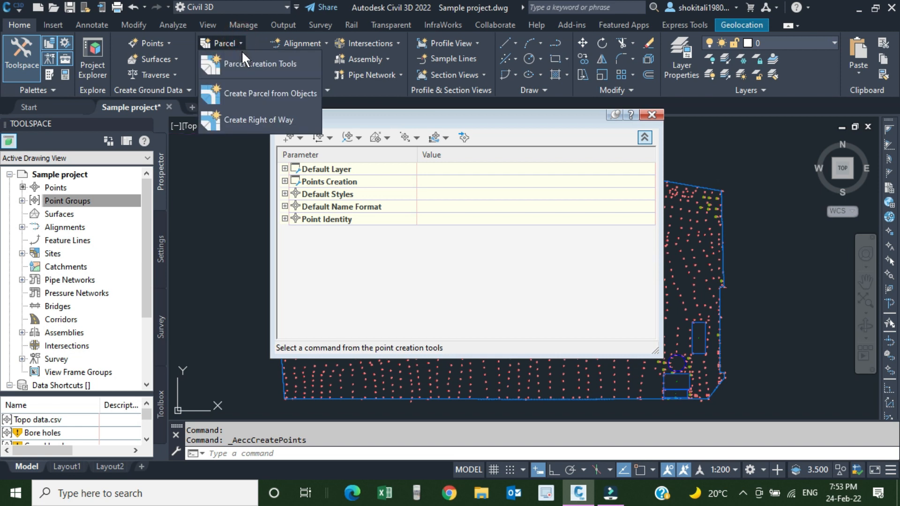
click(168, 43)
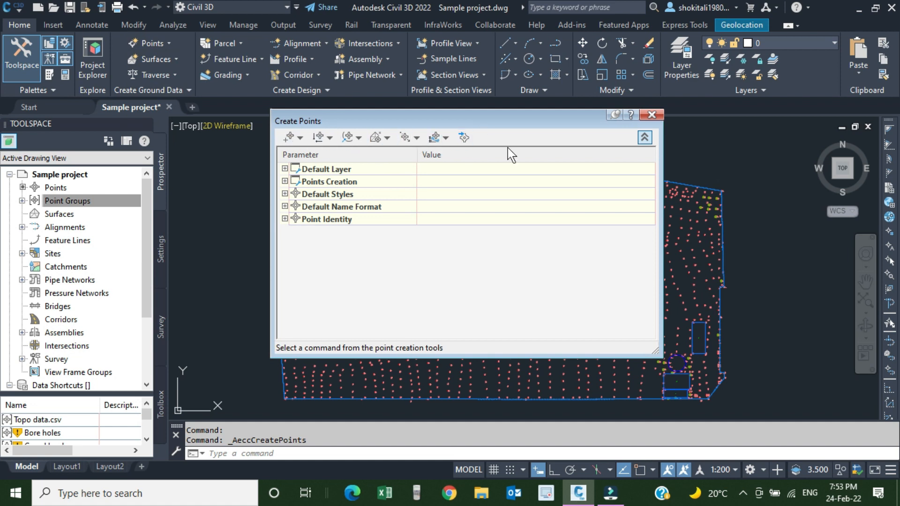
Start manual point creation and move the Create Points dialog clear of the empty area north of the site boundary
click(300, 137)
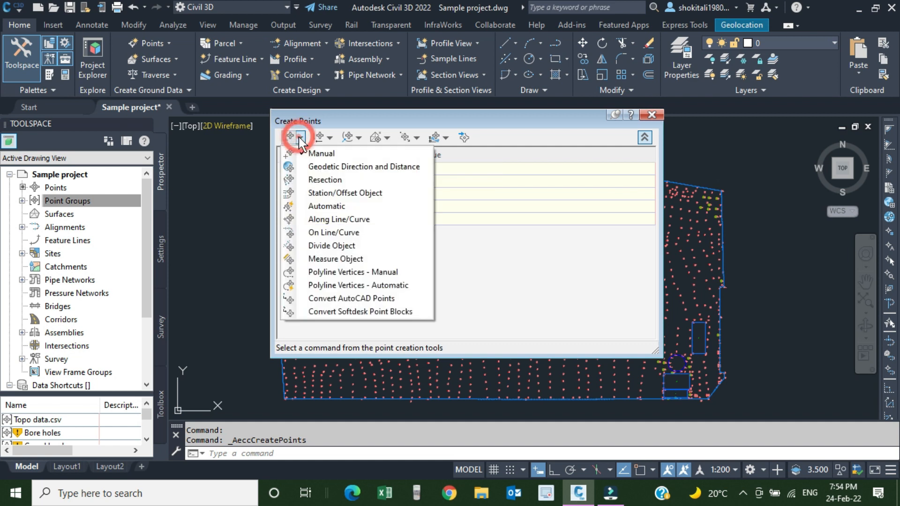
click(322, 154)
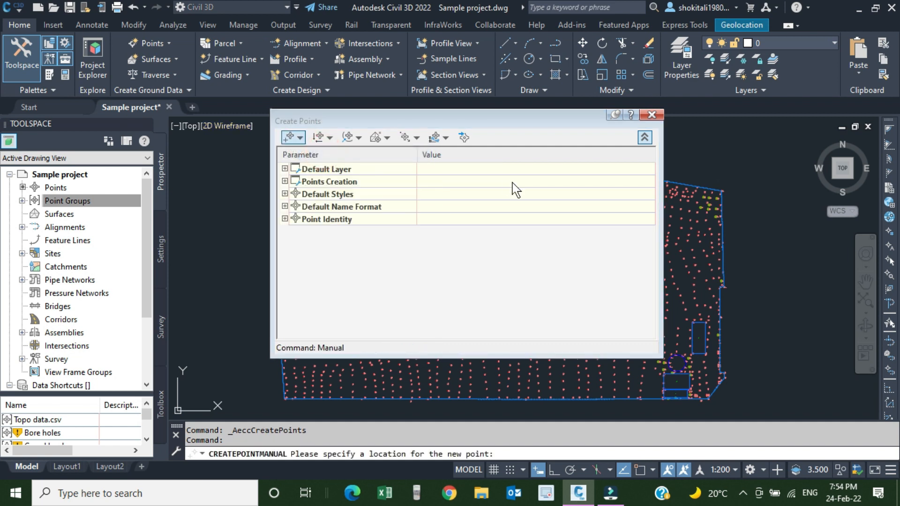
drag(564, 121, 364, 73)
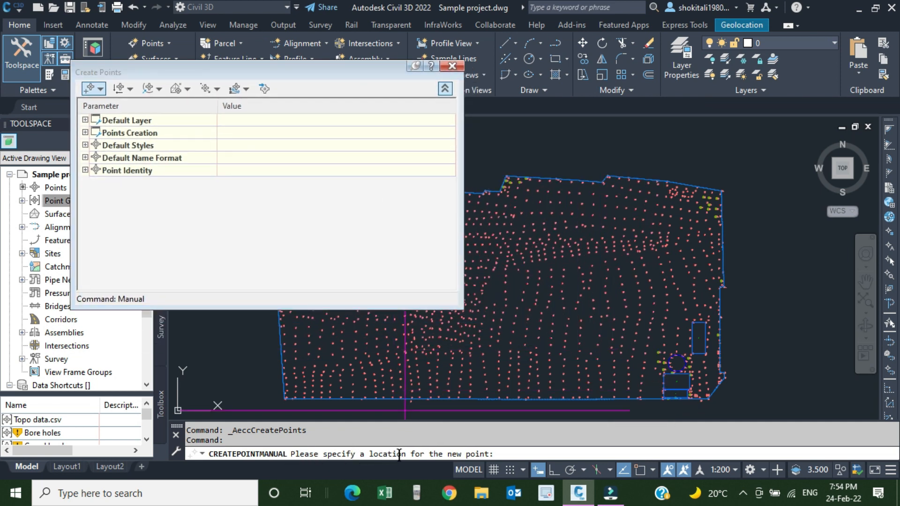
scroll(590, 211, down, 3)
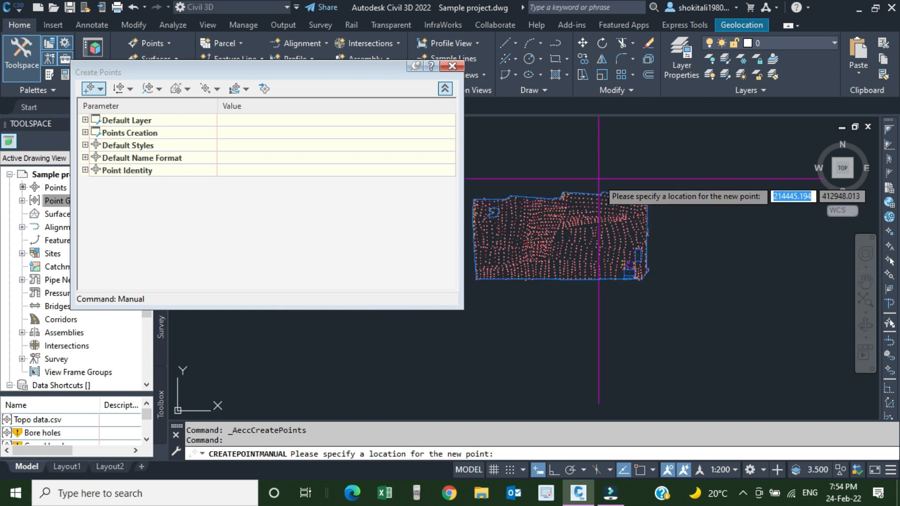
scroll(590, 209, up, 6)
scroll(533, 216, up, 4)
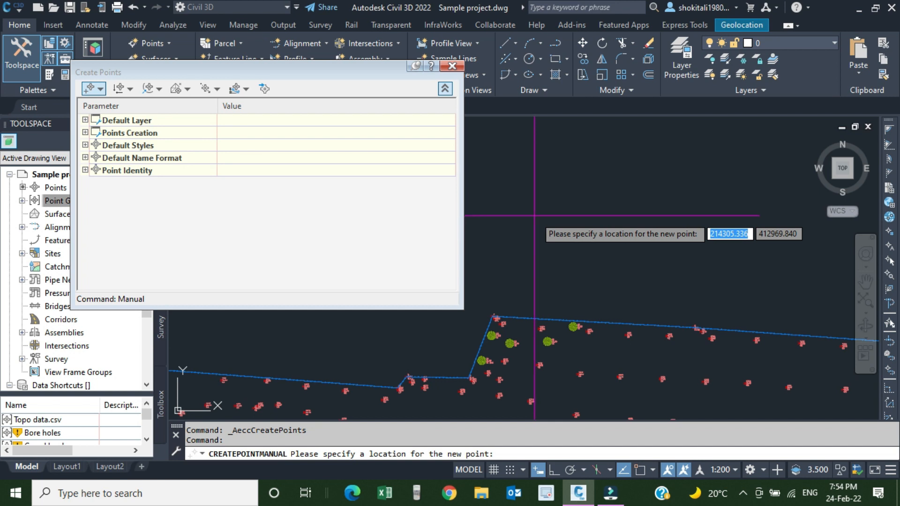
Toggle dynamic input off and back on, and remove and restore it among the status bar tools
click(536, 470)
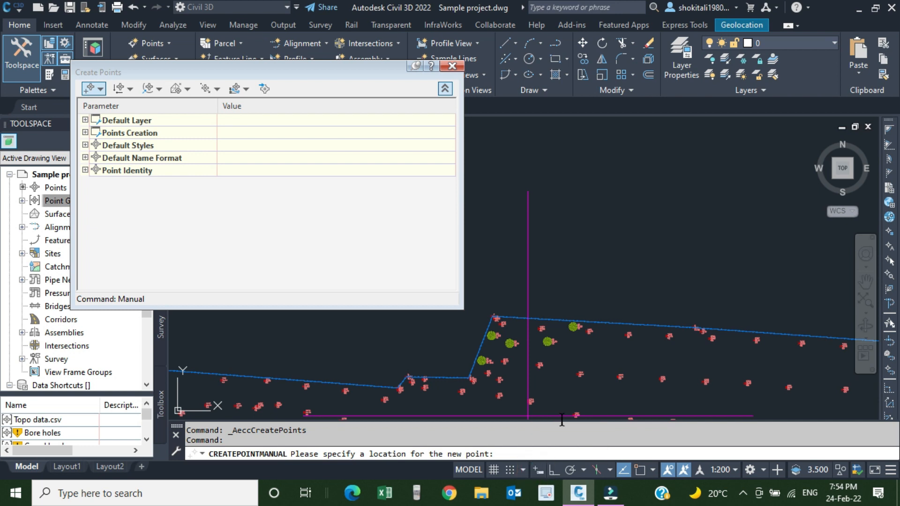
click(538, 468)
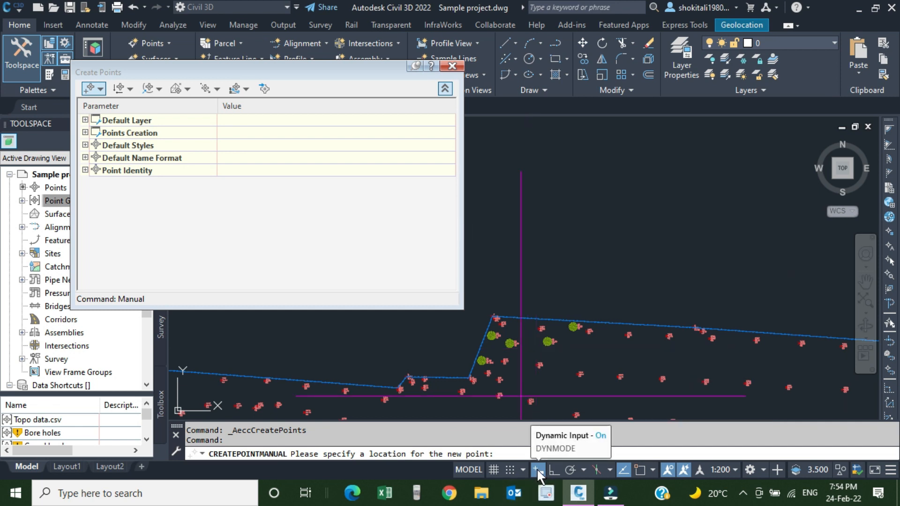
click(890, 470)
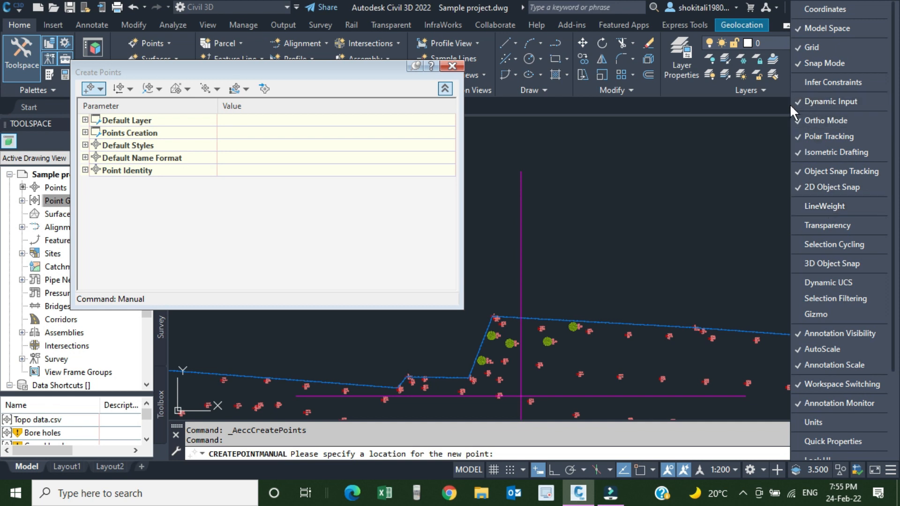
click(814, 100)
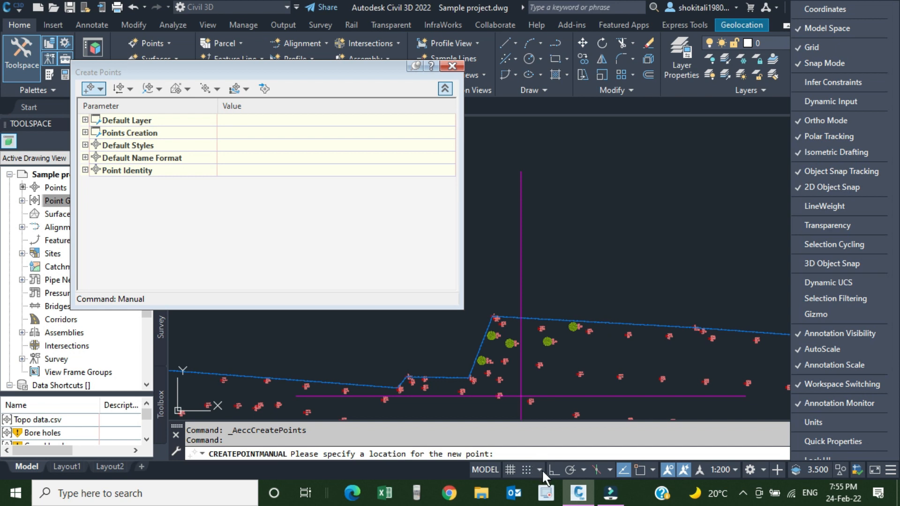
click(814, 102)
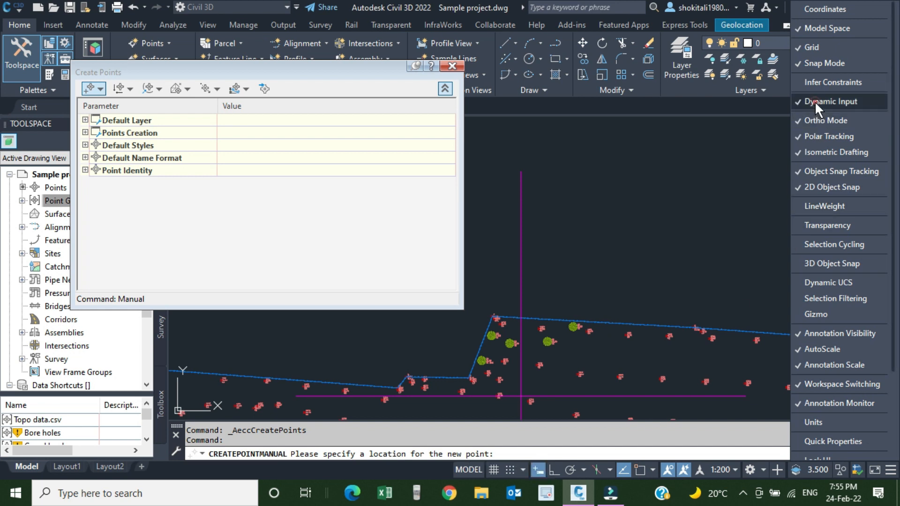
click(571, 242)
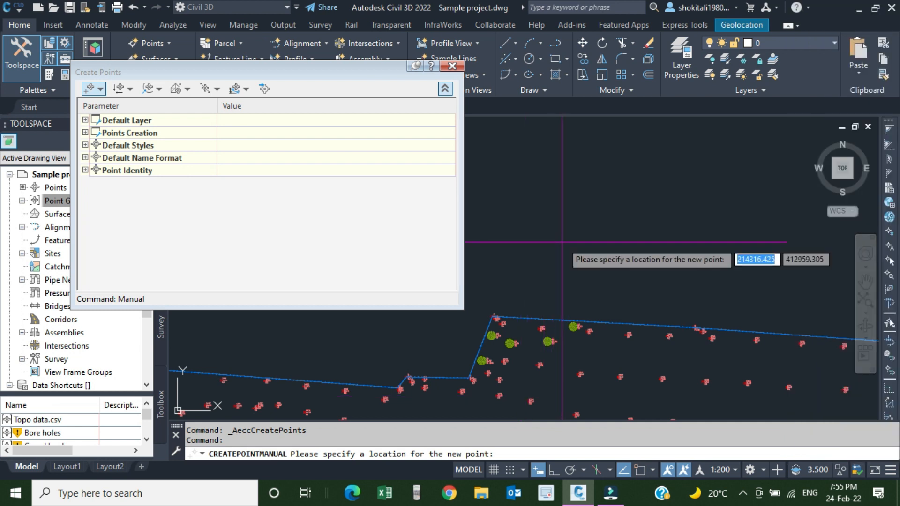
Place a point north of the site boundary at about E 214314, N 412960, with description A and elevation 100
click(556, 240)
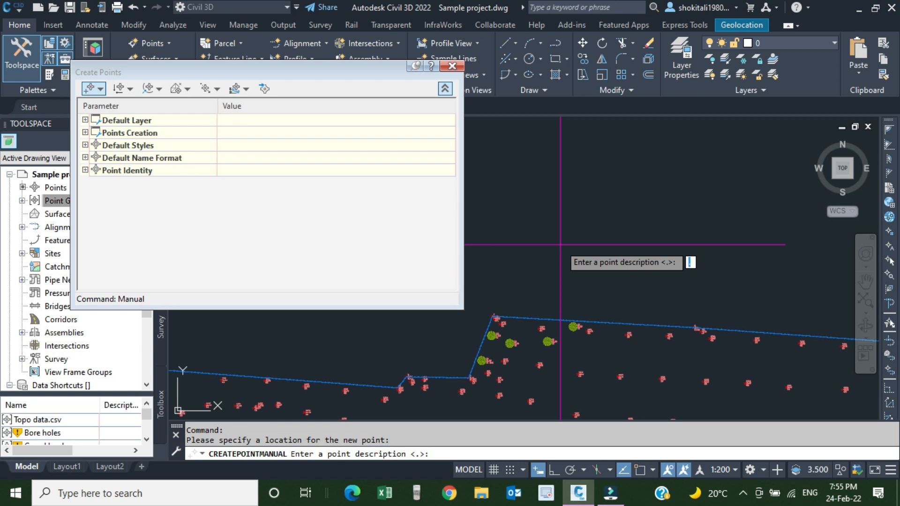
text(Aaa)
key(BackSpace)
key(BackSpace)
key(Return)
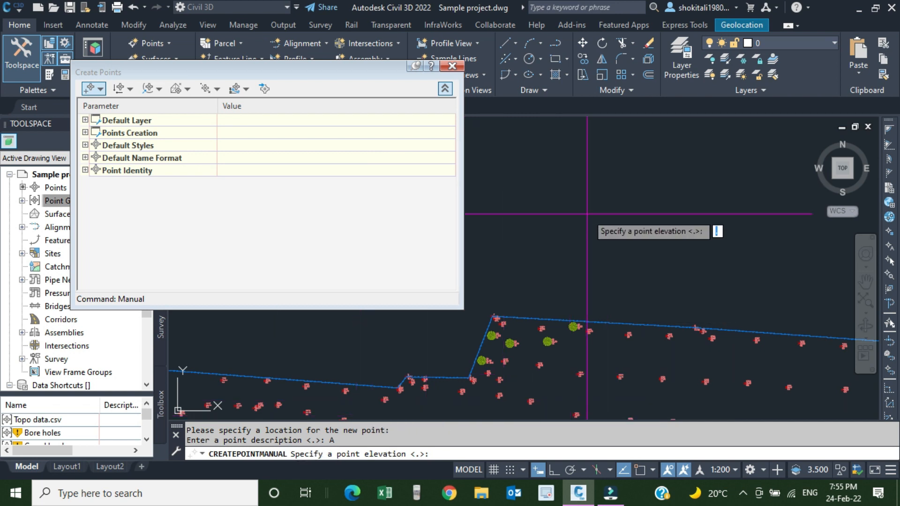
text(100)
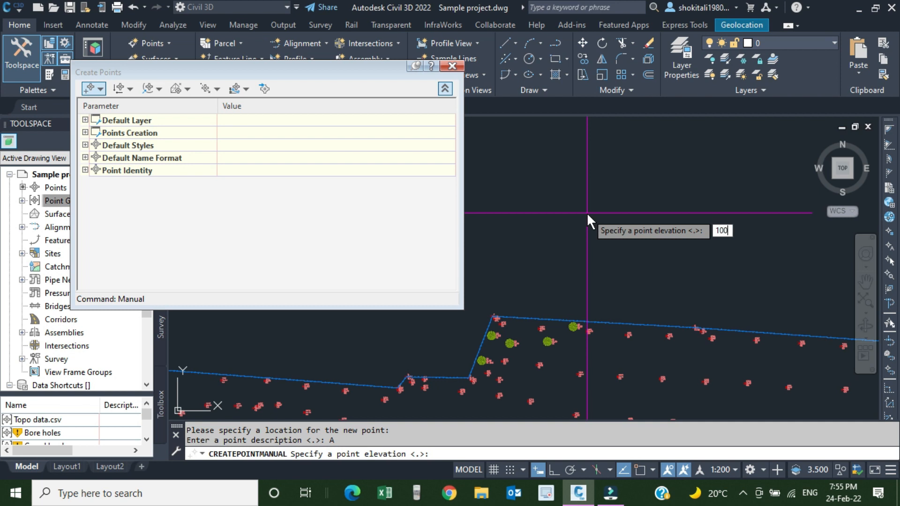
key(Return)
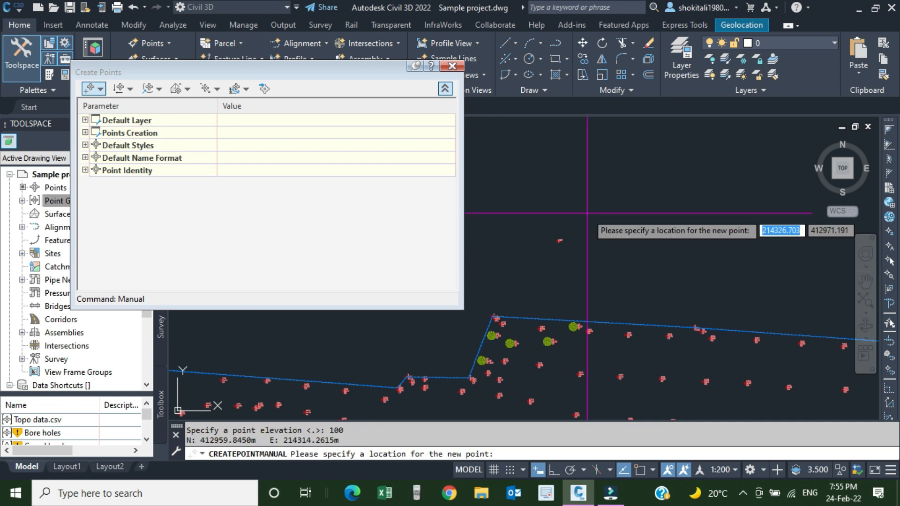
Place a second point northeast of the first at about E 214326, N 412964, with description A and elevation 110, and end point creation
scroll(586, 212, up, 5)
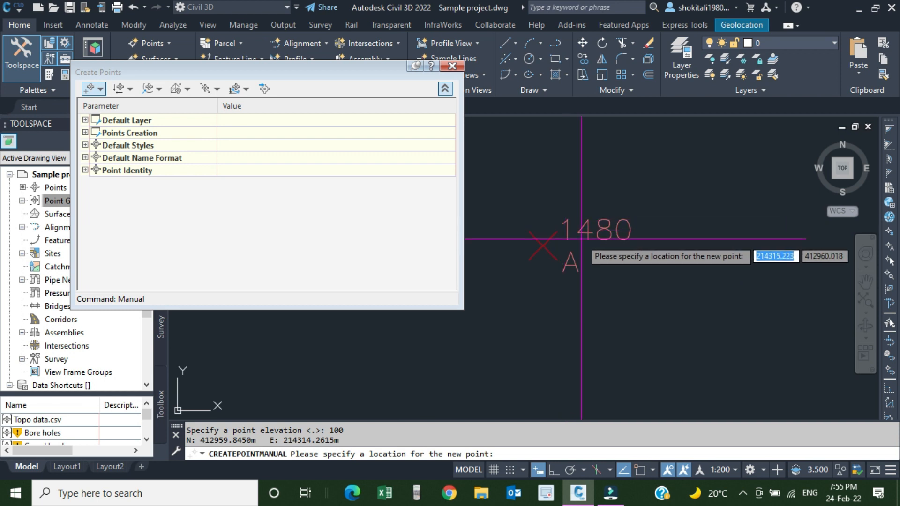
scroll(582, 241, down, 6)
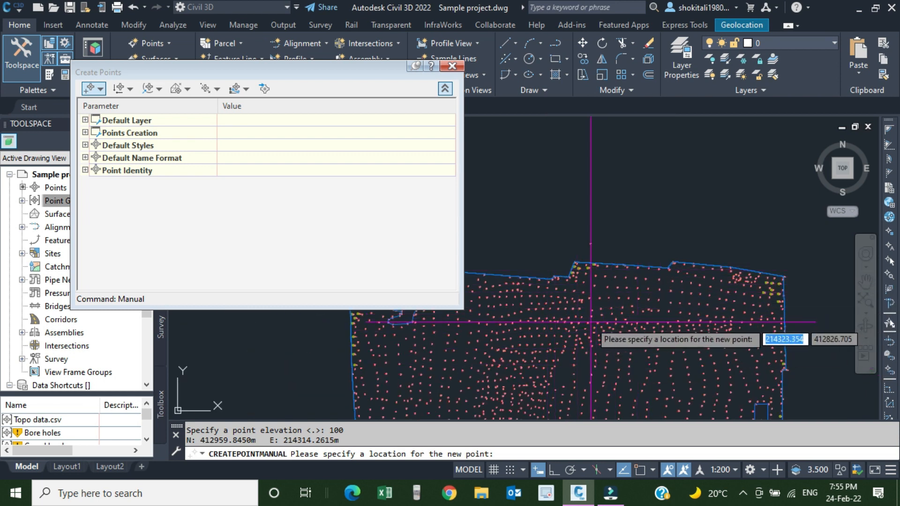
scroll(585, 246, up, 9)
middle_drag(636, 237, 575, 259)
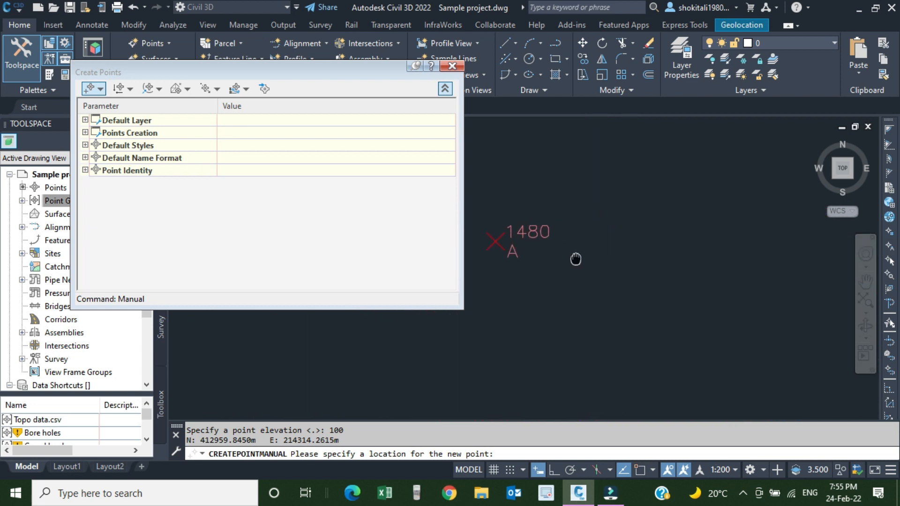
scroll(611, 268, down, 4)
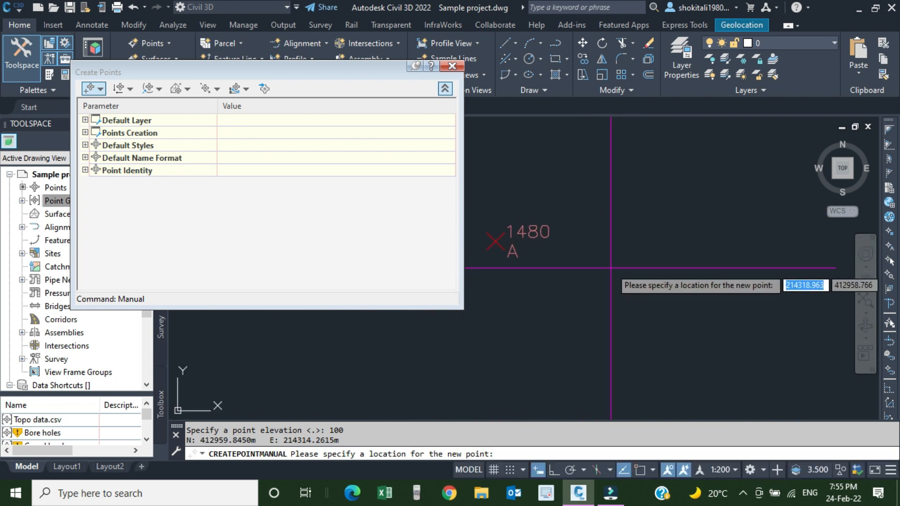
click(675, 222)
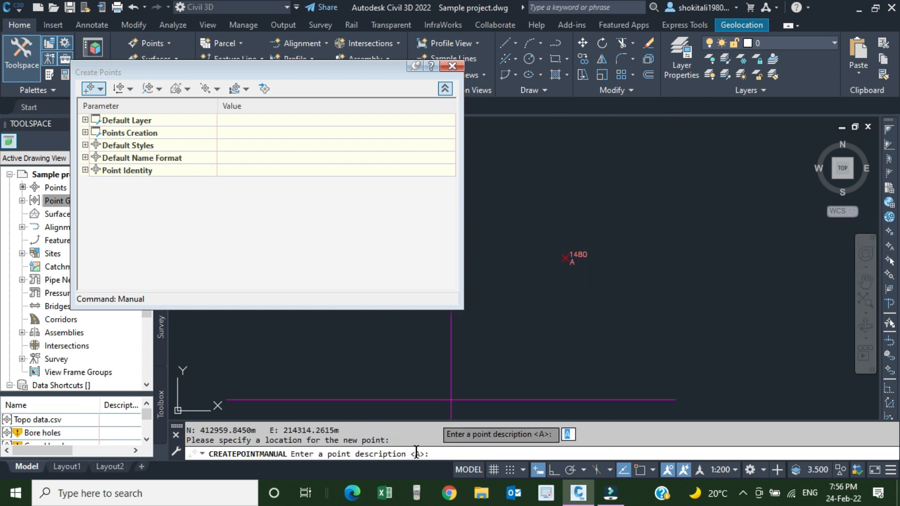
scroll(530, 265, up, 4)
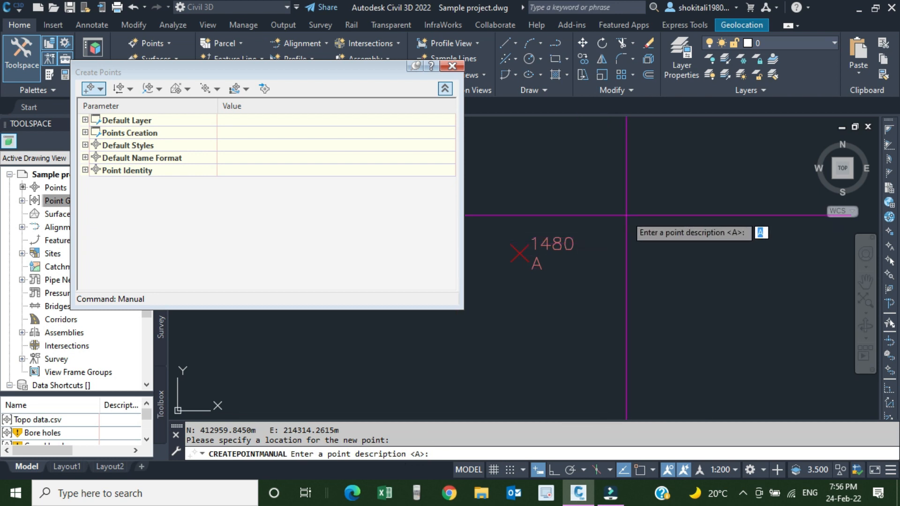
key(Return)
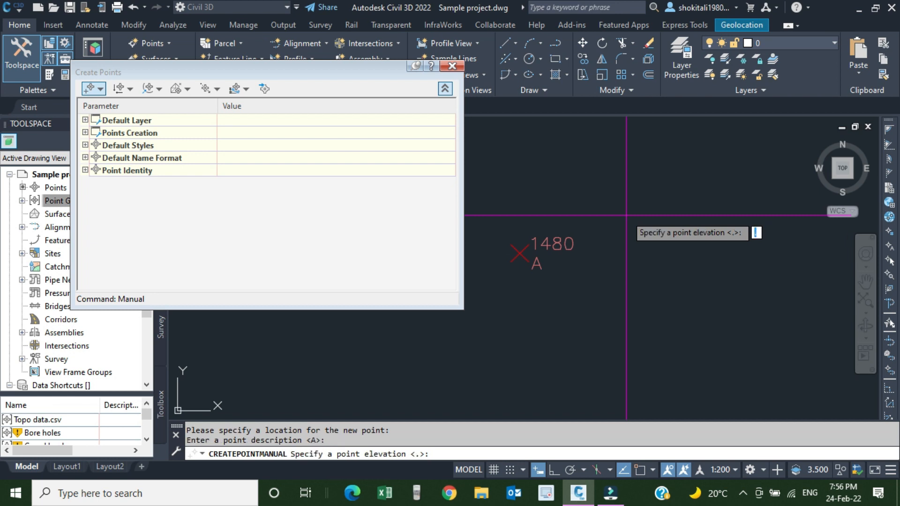
text(110)
key(Return)
scroll(610, 218, down, 2)
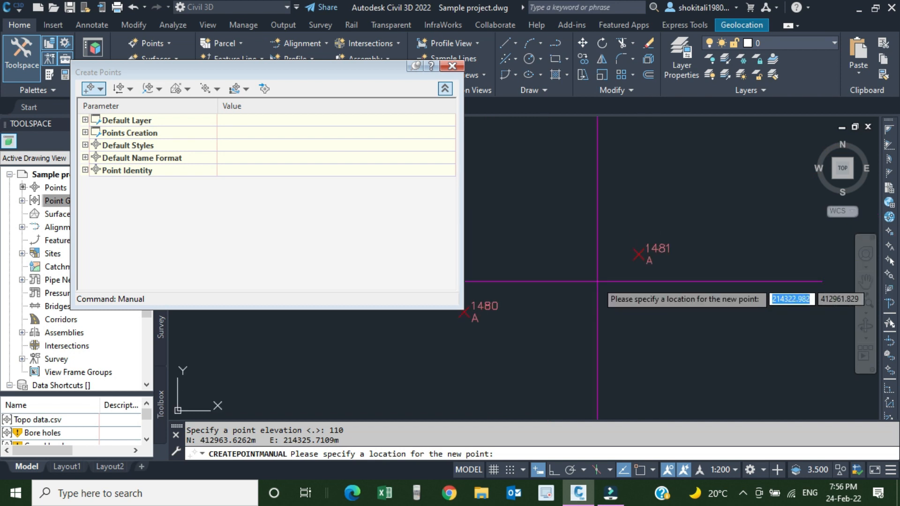
key(Escape)
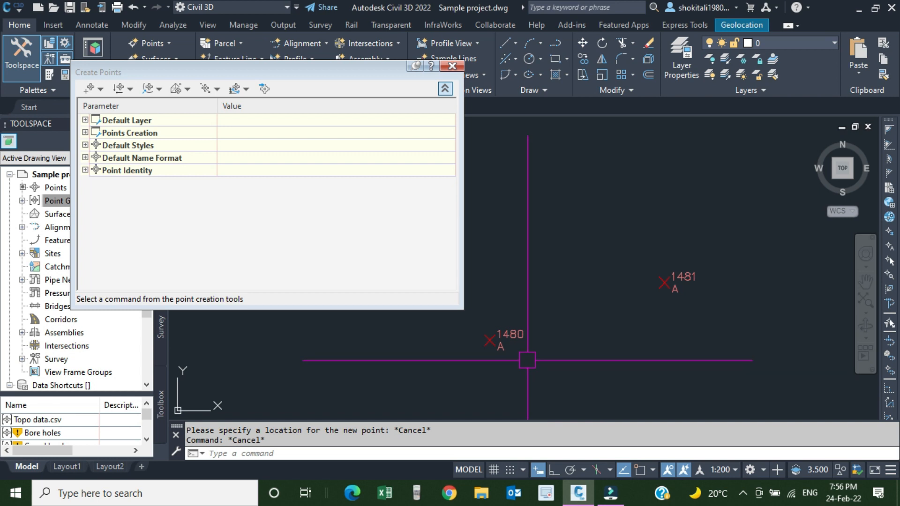
Move the Create Points dialog slightly down and collapse its parameter list
scroll(497, 351, up, 2)
scroll(537, 338, down, 2)
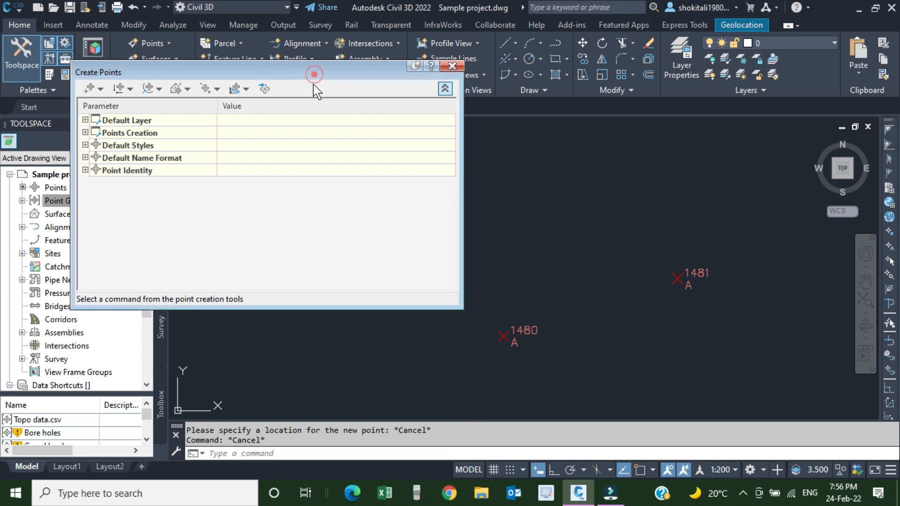
drag(313, 74, 308, 120)
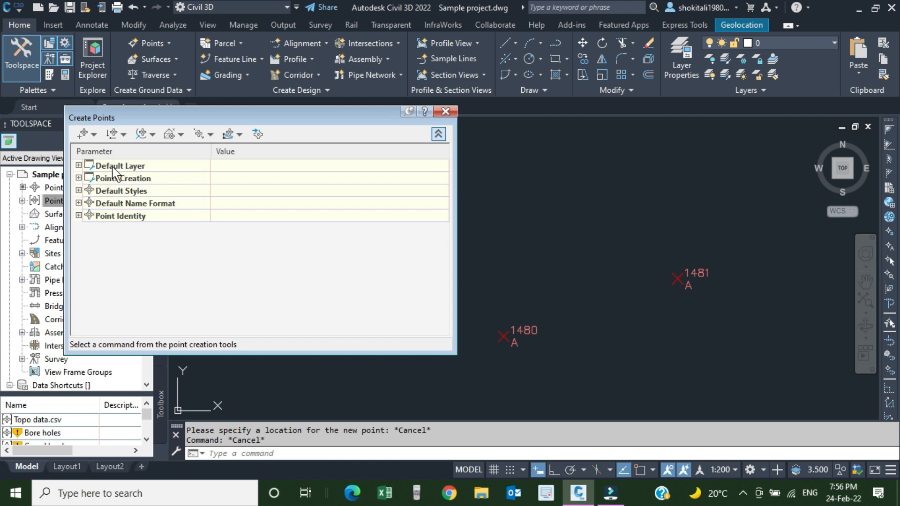
click(439, 134)
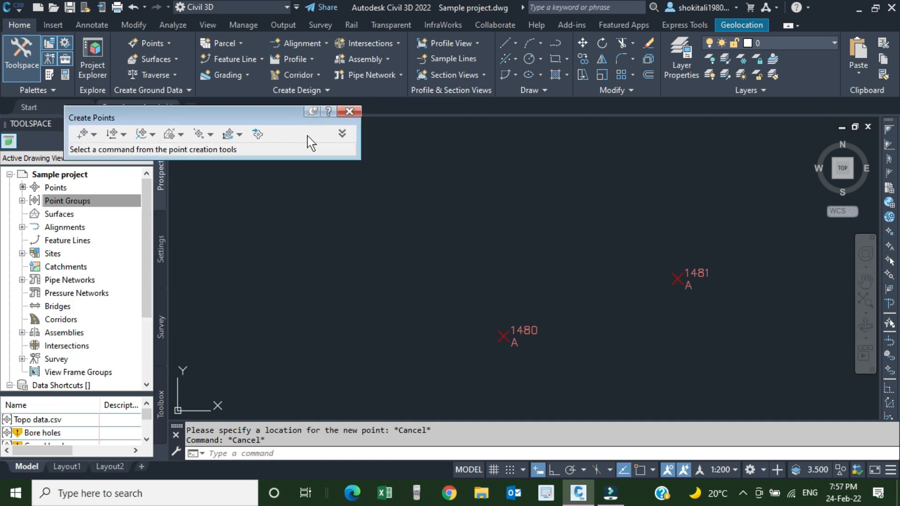
Expand the Create Points parameters and, under Points Creation, set Prompt For Elevations to Automatic
click(342, 134)
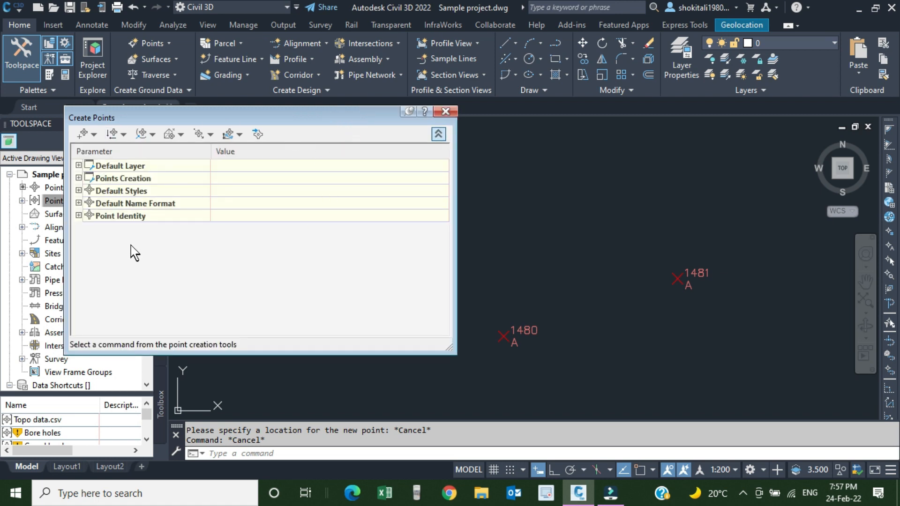
click(79, 178)
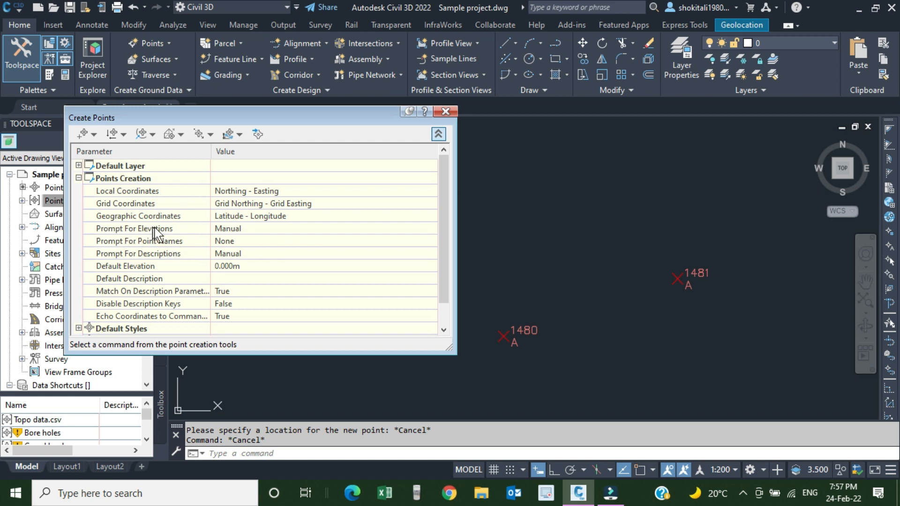
click(247, 230)
click(249, 231)
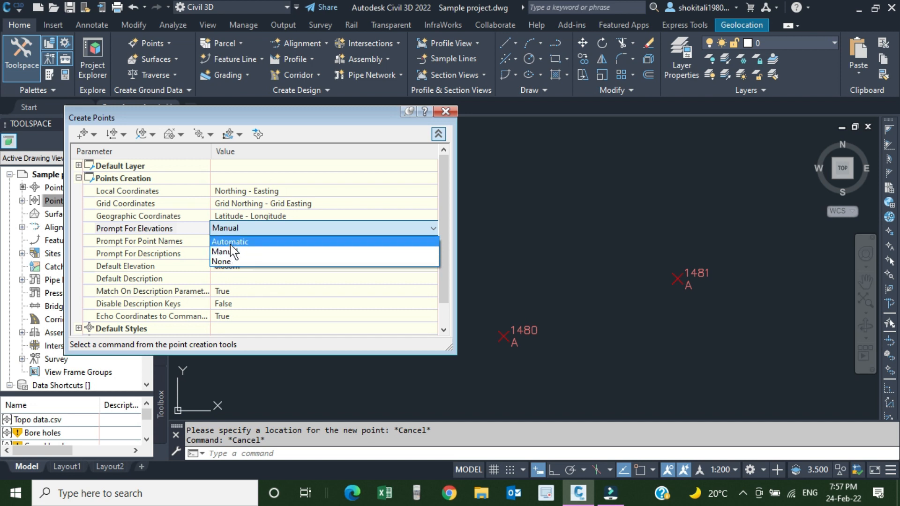
click(231, 244)
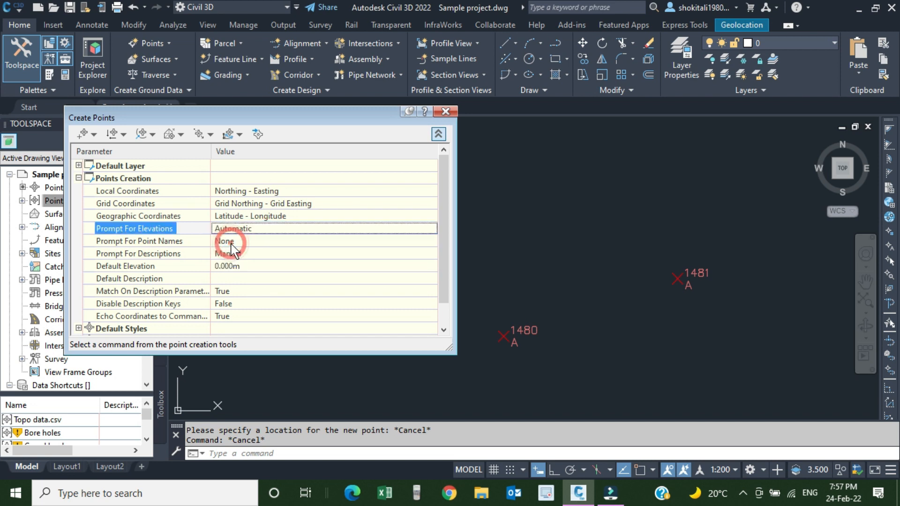
click(262, 233)
click(261, 232)
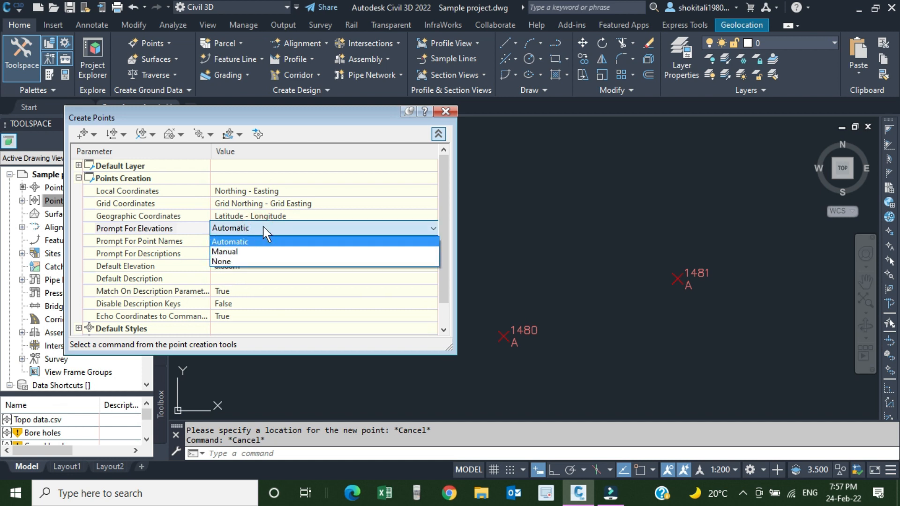
click(251, 240)
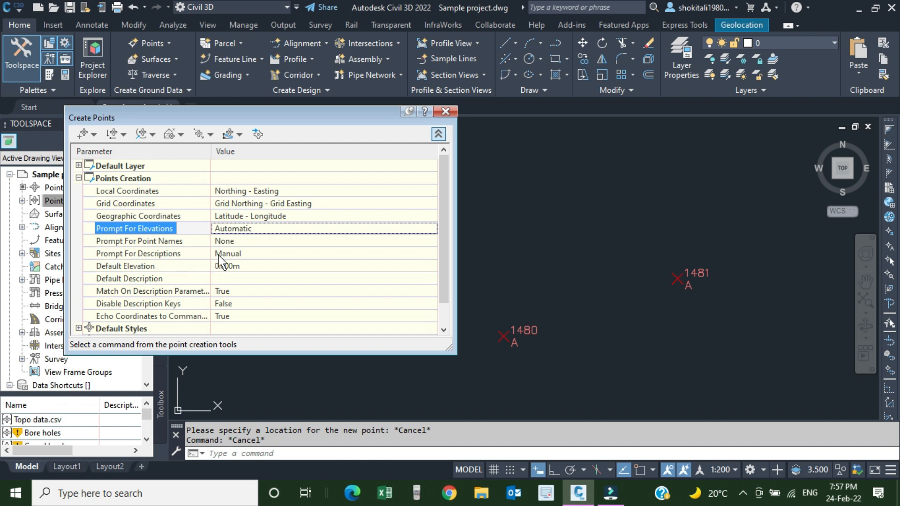
Set Prompt For Descriptions to Automatic in the Points Creation parameters
click(249, 255)
click(250, 253)
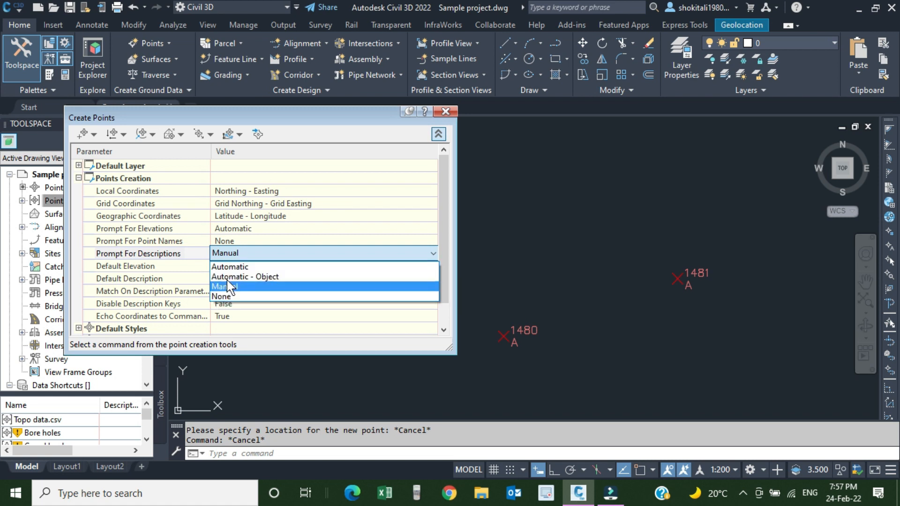
click(227, 266)
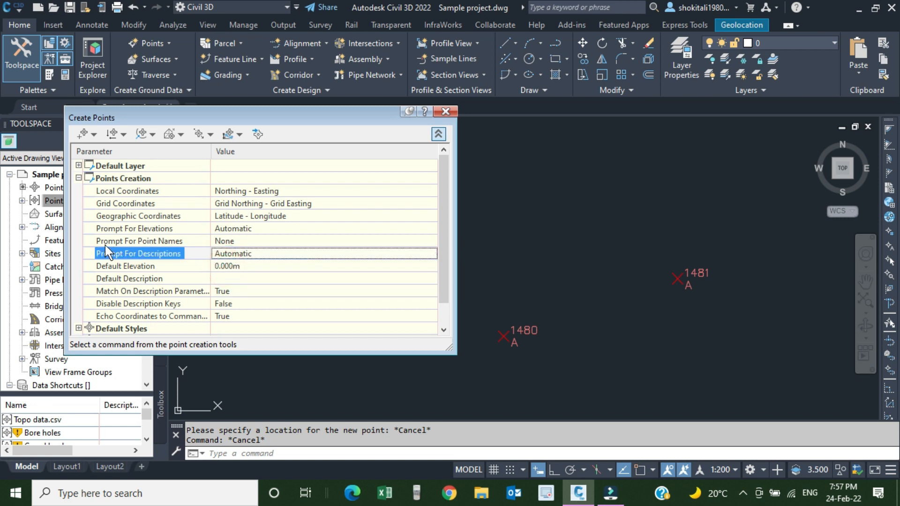
click(244, 241)
click(244, 241)
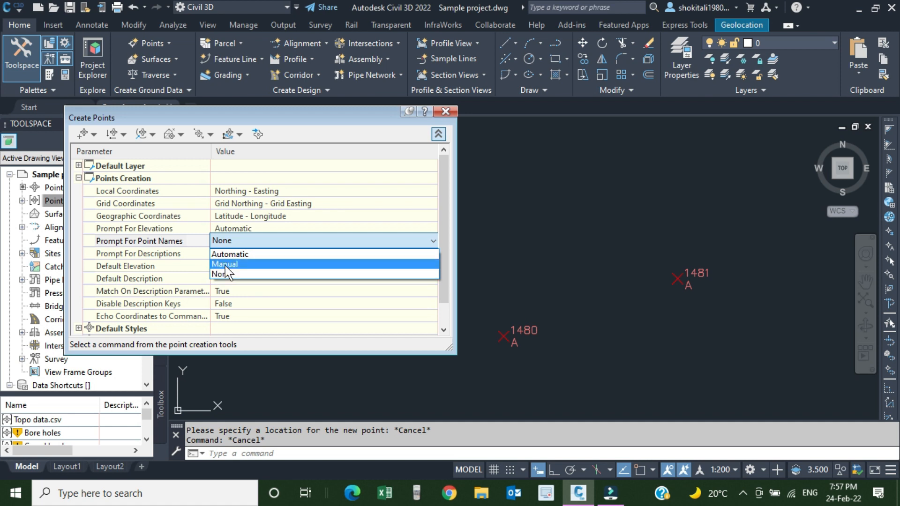
key(Escape)
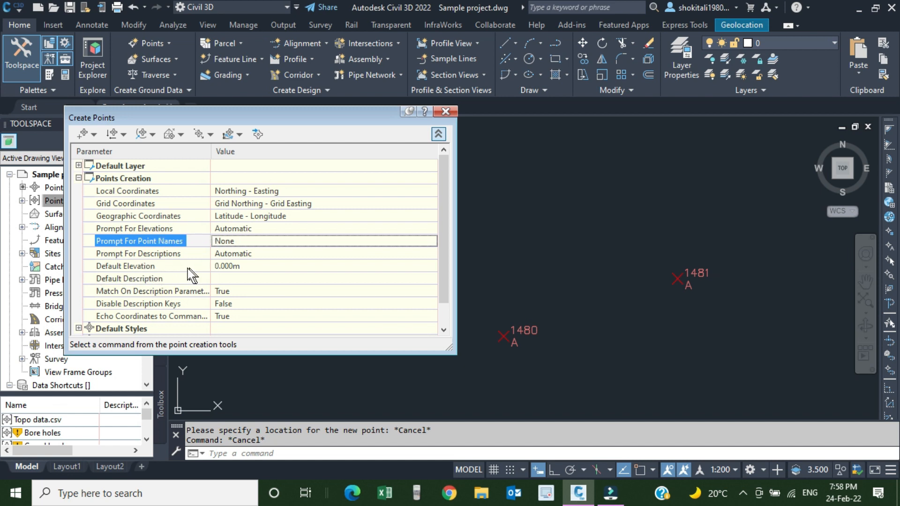
Set the Default Elevation for new points to 115 m
click(245, 266)
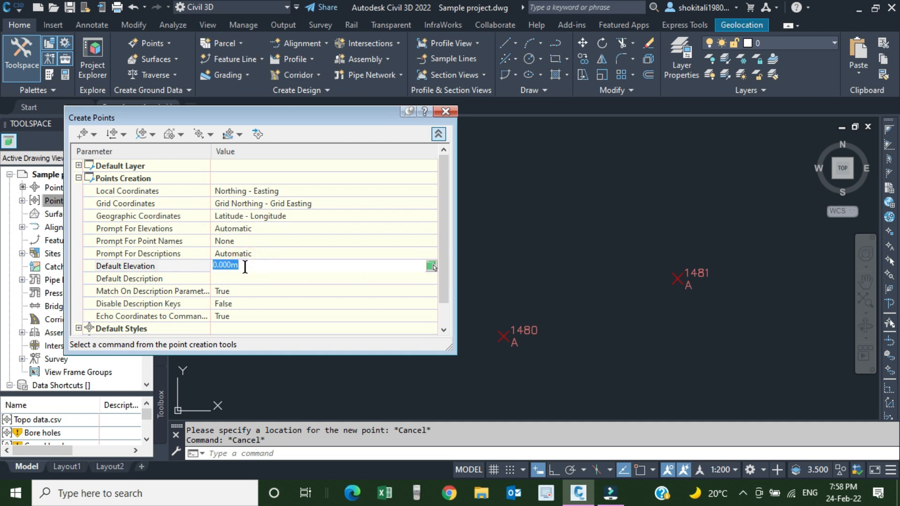
text(115)
click(253, 291)
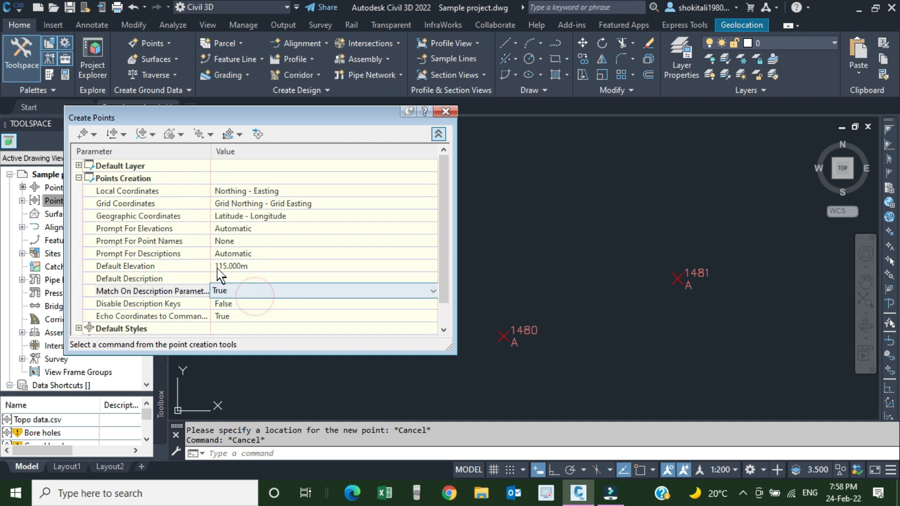
click(265, 267)
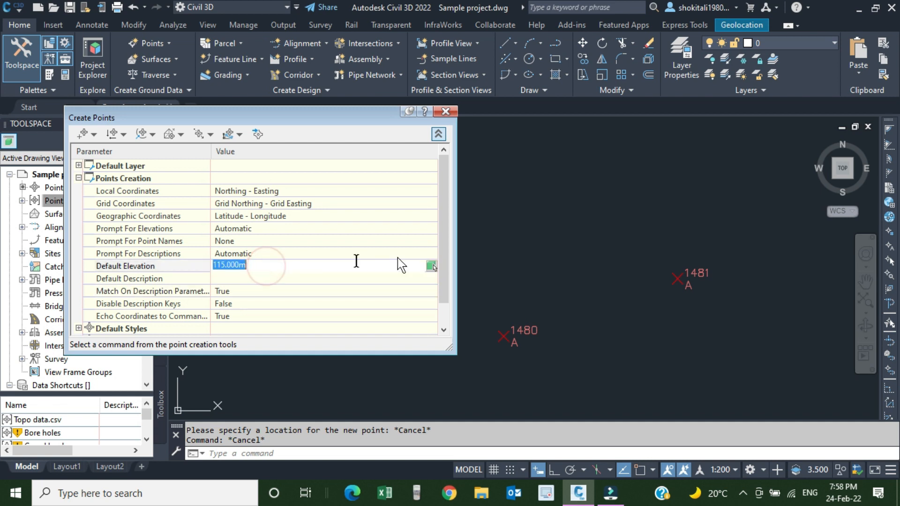
click(431, 266)
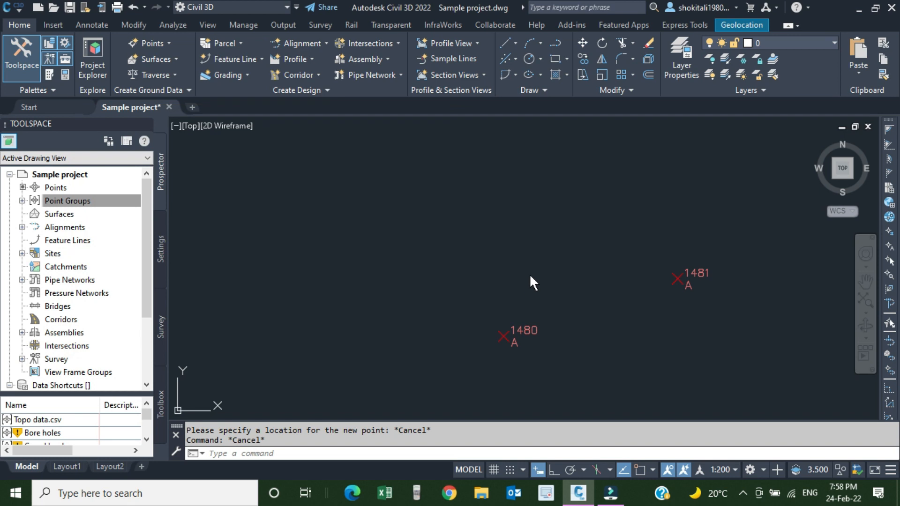
scroll(487, 276, down, 5)
scroll(488, 275, up, 8)
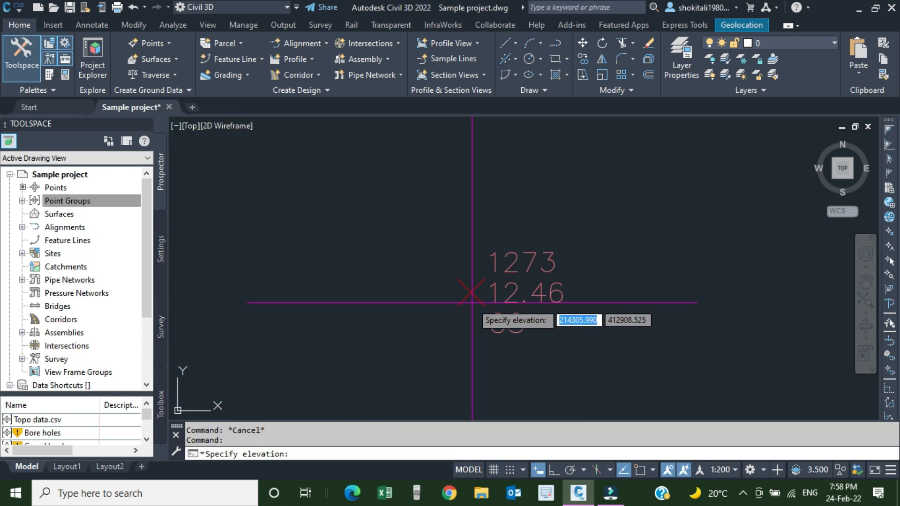
scroll(469, 302, down, 5)
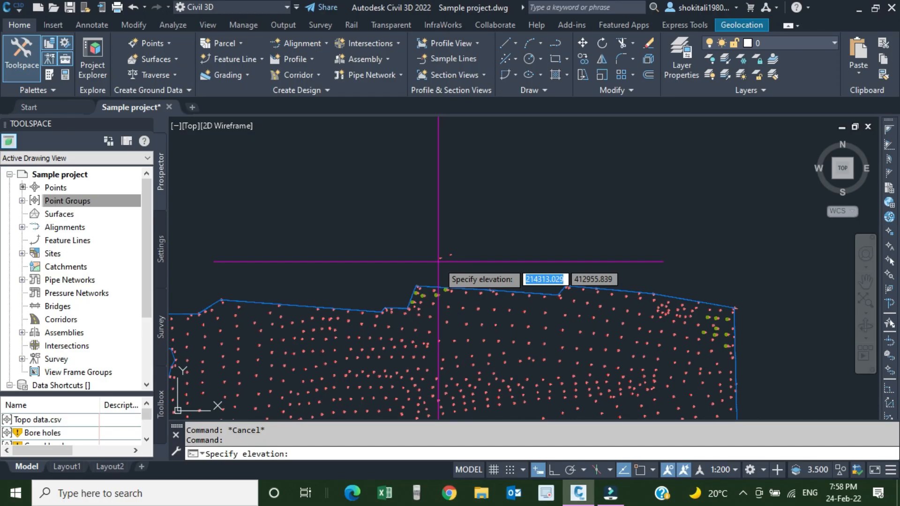
scroll(438, 262, up, 2)
scroll(473, 320, up, 5)
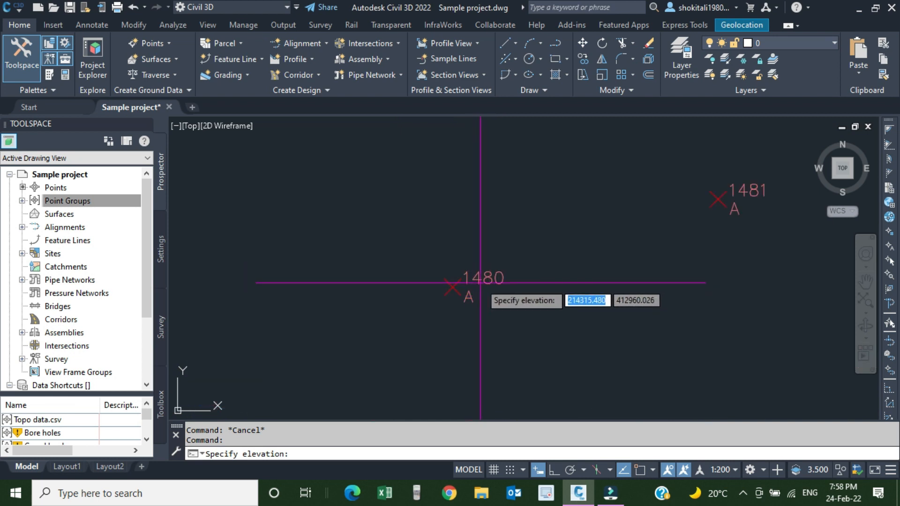
key(Escape)
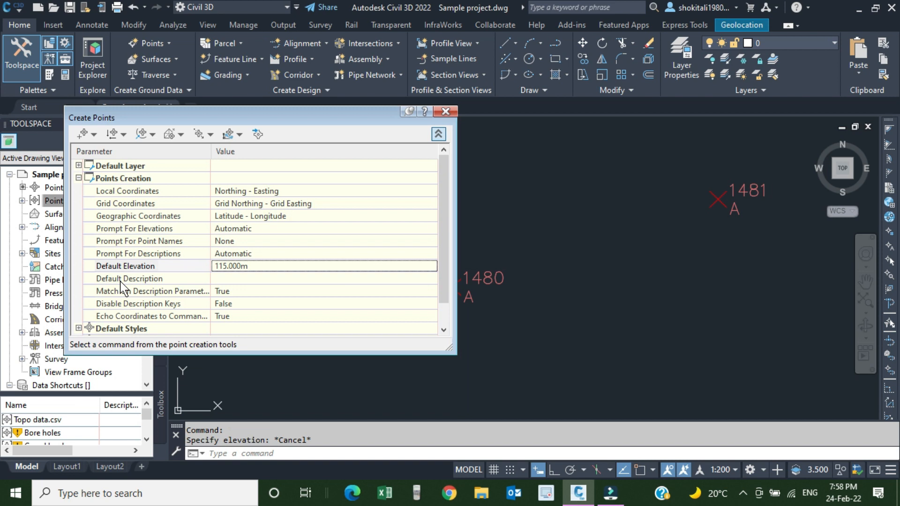
Set the Default Description for new points to A
click(227, 278)
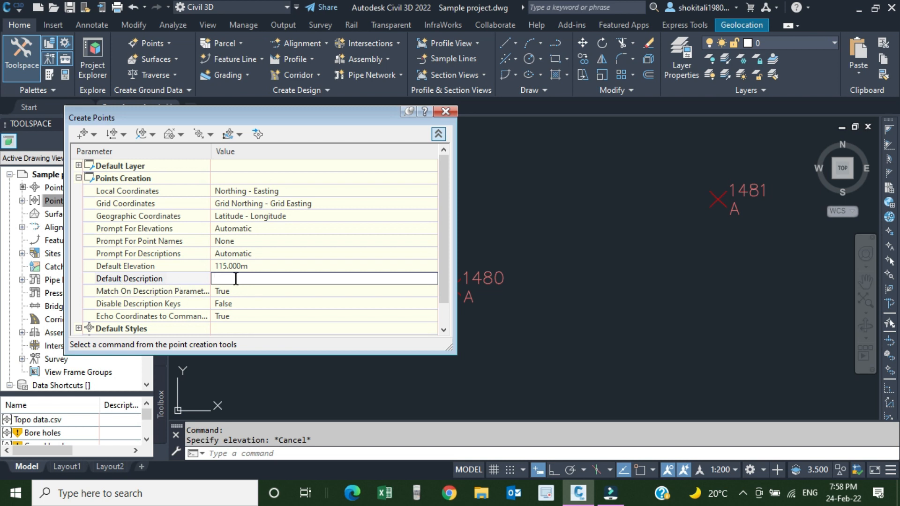
text(A)
click(316, 192)
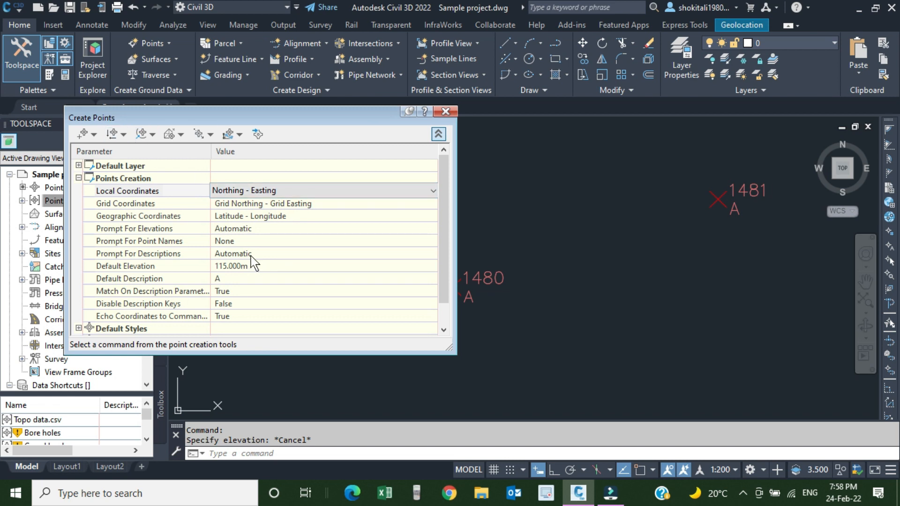
Start Manual point creation and place a point north of the two existing ones at about E 214317, N 412968
click(93, 135)
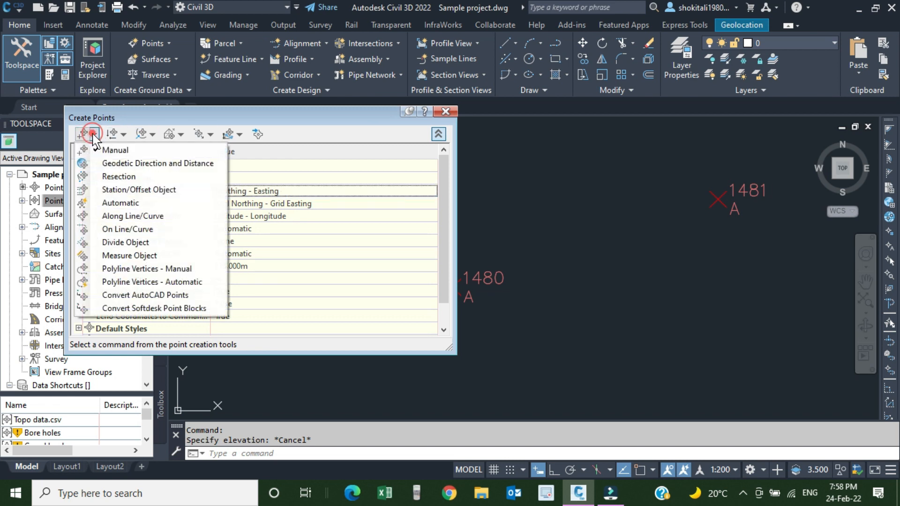
click(114, 150)
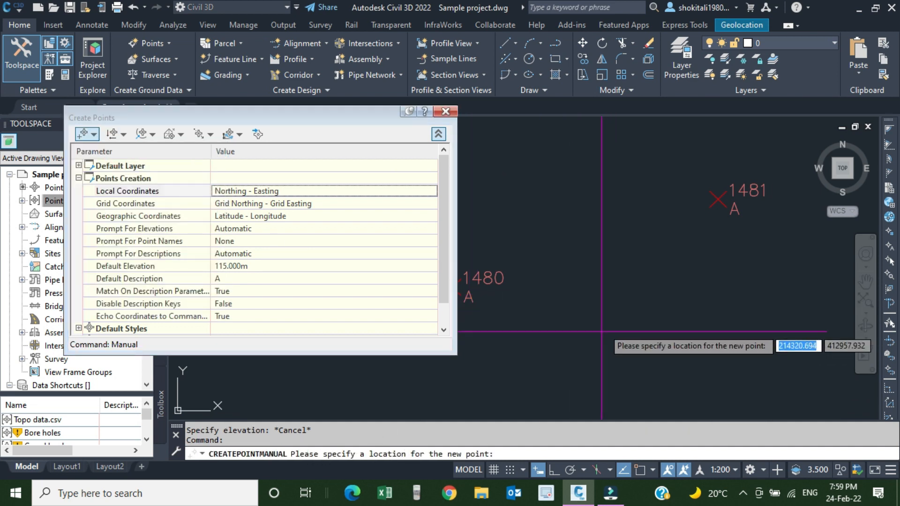
scroll(605, 328, down, 4)
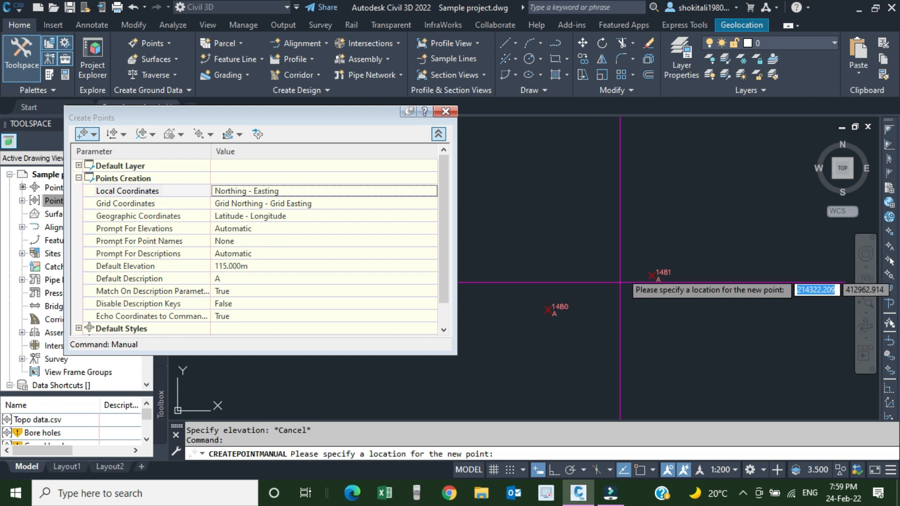
click(577, 235)
scroll(578, 235, up, 6)
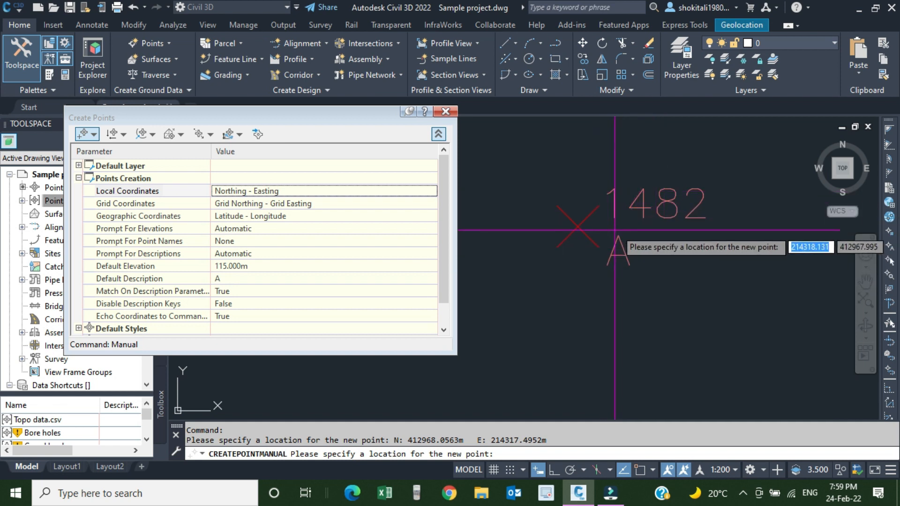
scroll(619, 228, down, 8)
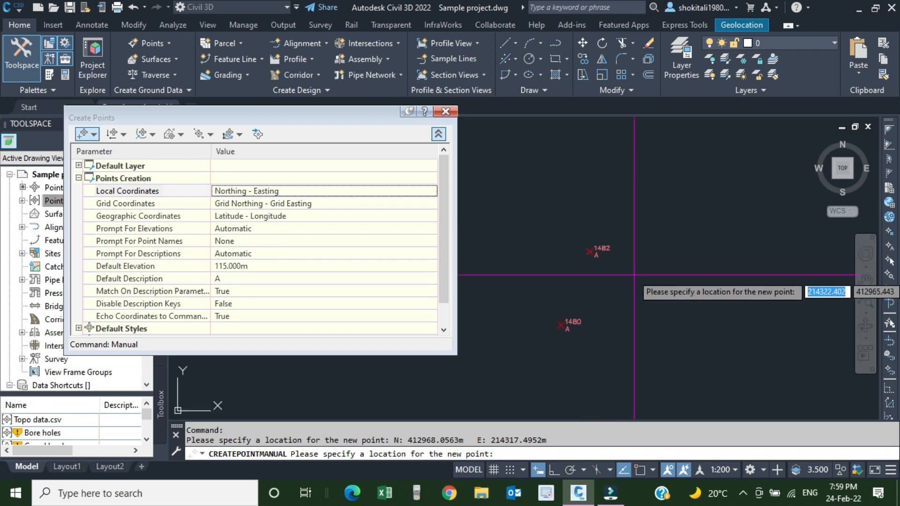
Place seven more scattered points, the last at about E 214322, N 412985, then end point creation and close the Create Points dialog
click(664, 225)
click(628, 186)
click(568, 202)
click(533, 261)
click(515, 179)
click(578, 156)
middle_drag(577, 156, 574, 222)
click(632, 167)
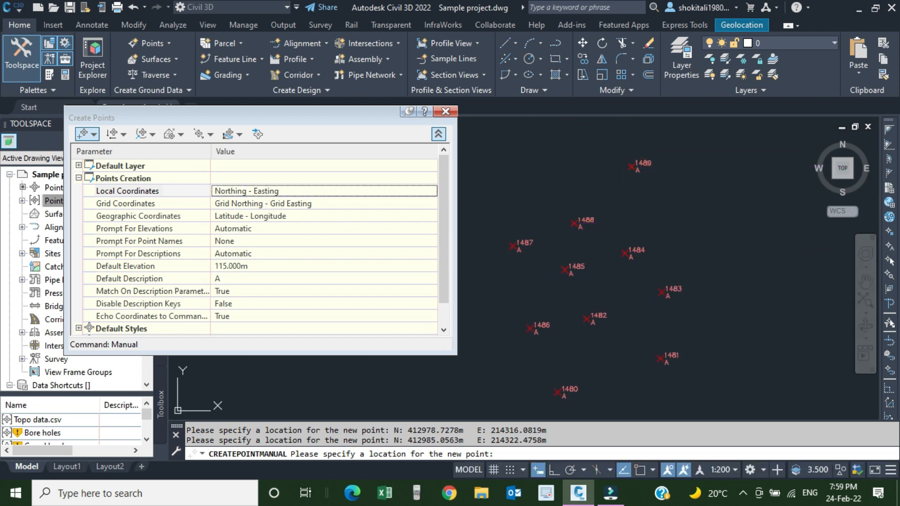
key(Return)
scroll(563, 232, up, 2)
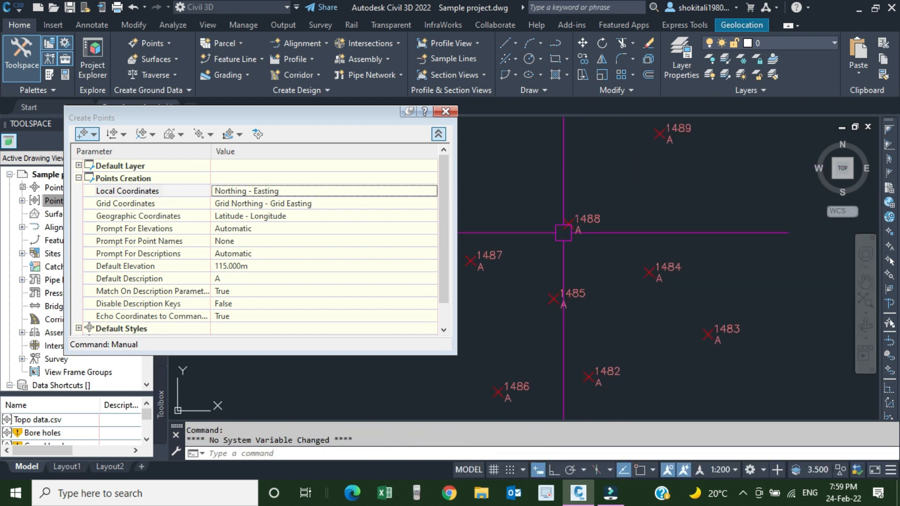
click(446, 112)
Change the point label style of the _All Points group to Point#-Elevation-Description and inspect the labels of the new points
click(597, 209)
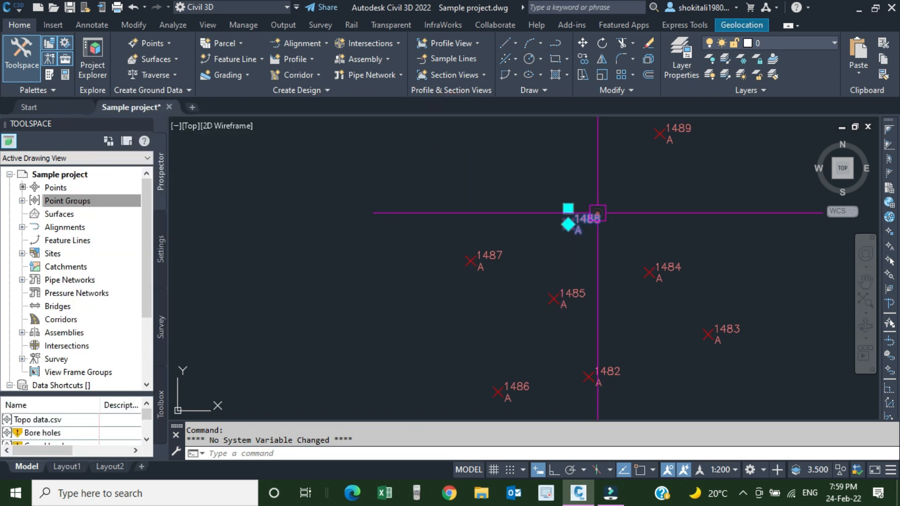
right_click(597, 211)
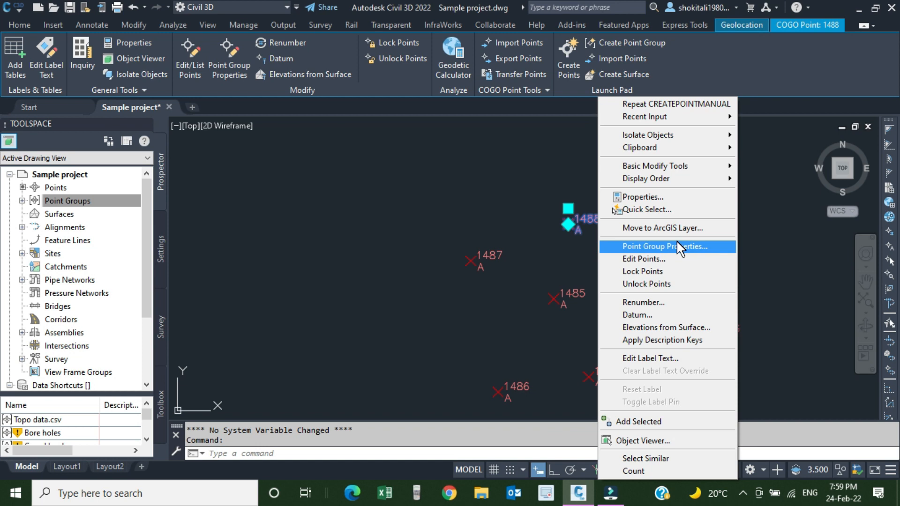
click(677, 247)
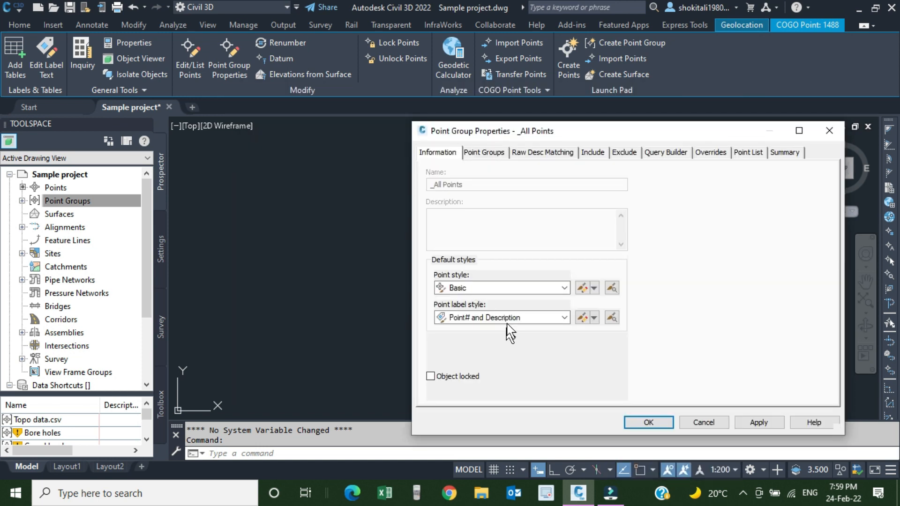
click(515, 318)
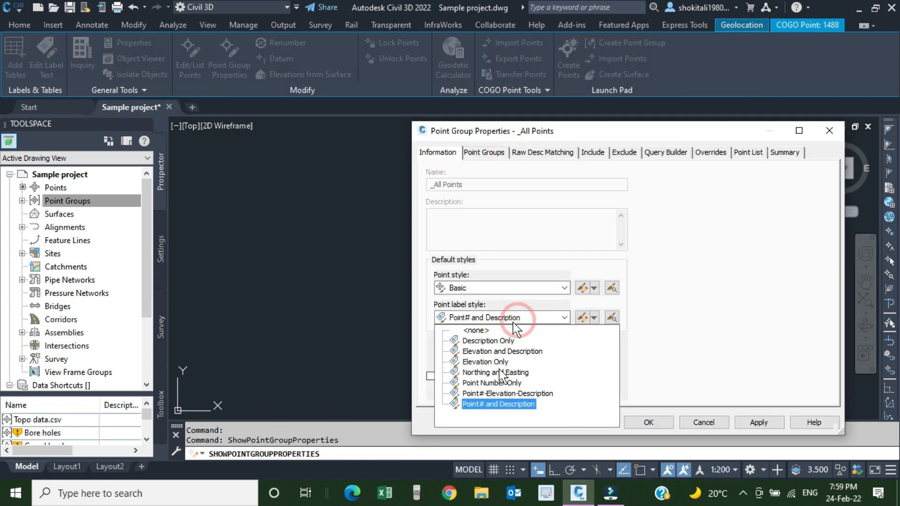
click(507, 394)
click(743, 423)
click(656, 423)
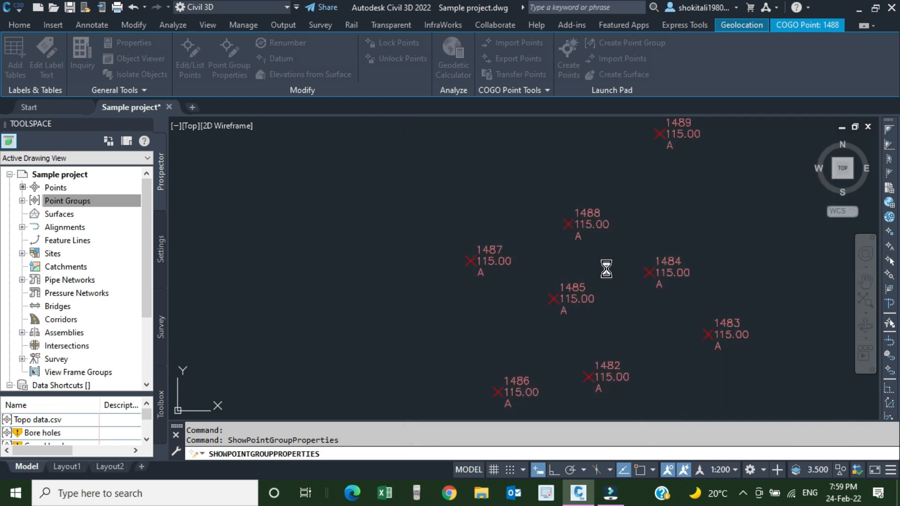
middle_drag(666, 302, 518, 268)
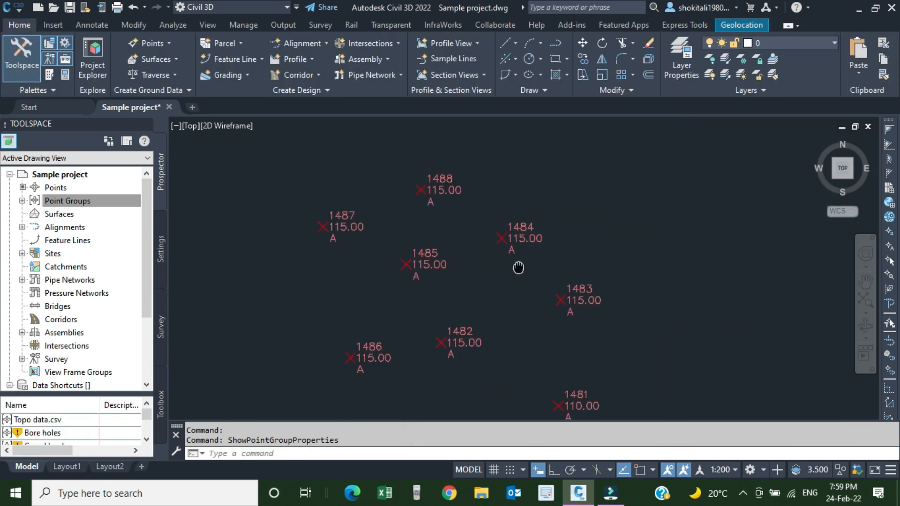
scroll(513, 241, up, 2)
scroll(530, 266, down, 4)
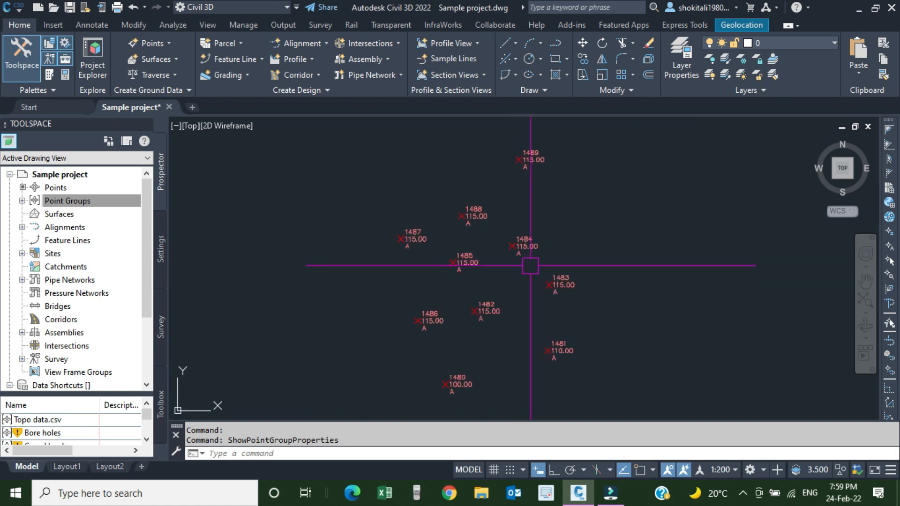
scroll(519, 265, up, 2)
scroll(452, 275, down, 4)
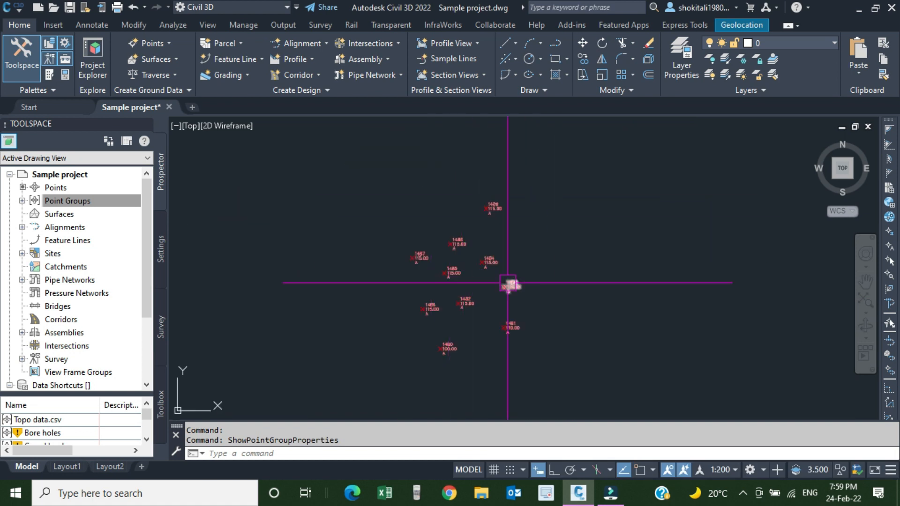
Create a new point group and name it Manual
scroll(473, 295, up, 3)
scroll(450, 225, up, 1)
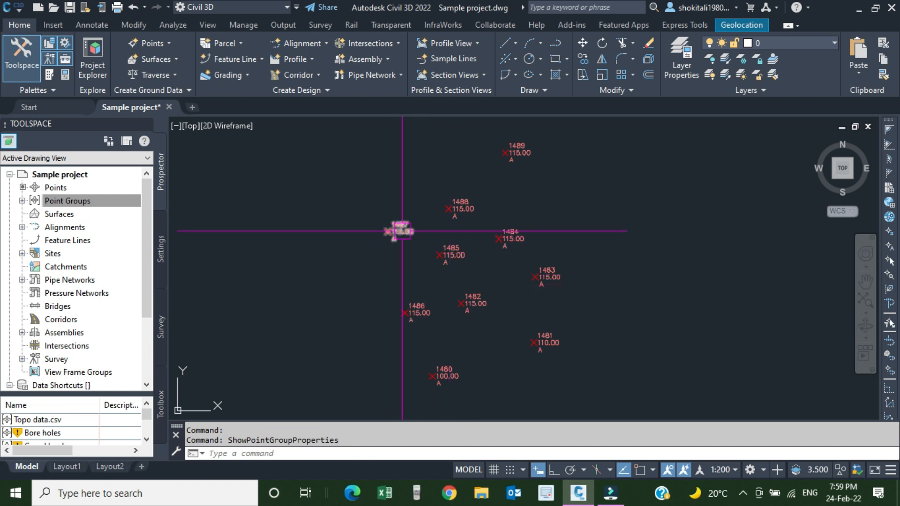
click(113, 204)
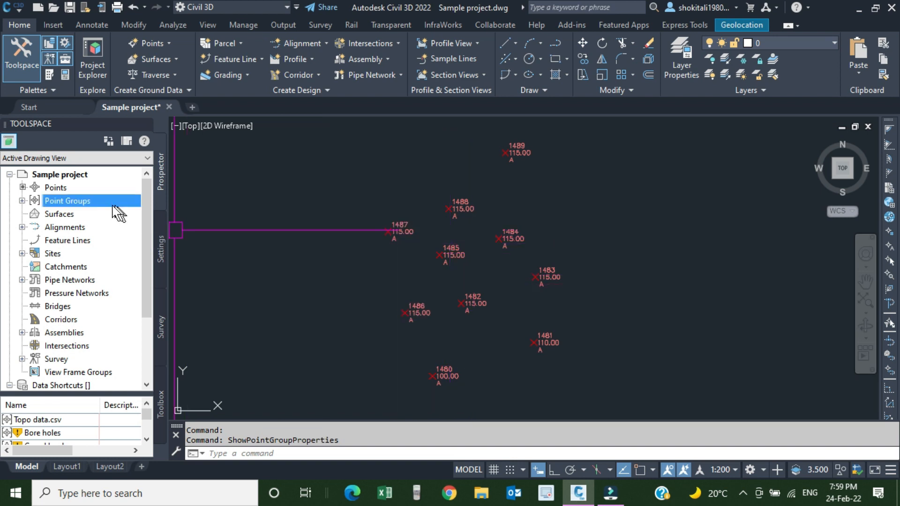
right_click(88, 202)
click(138, 234)
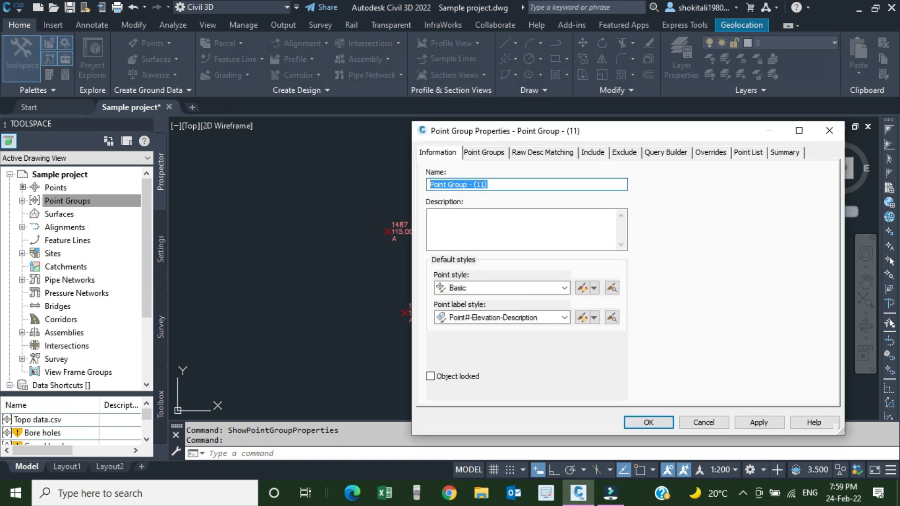
text(Man)
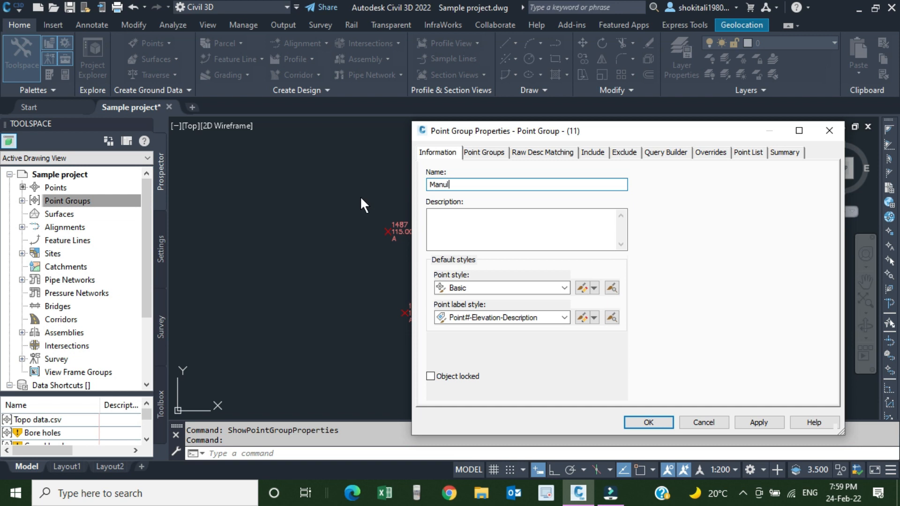
text(ual)
Include points with raw descriptions matching A in the Manual group, apply, check its point list and accept the group
click(592, 153)
click(466, 270)
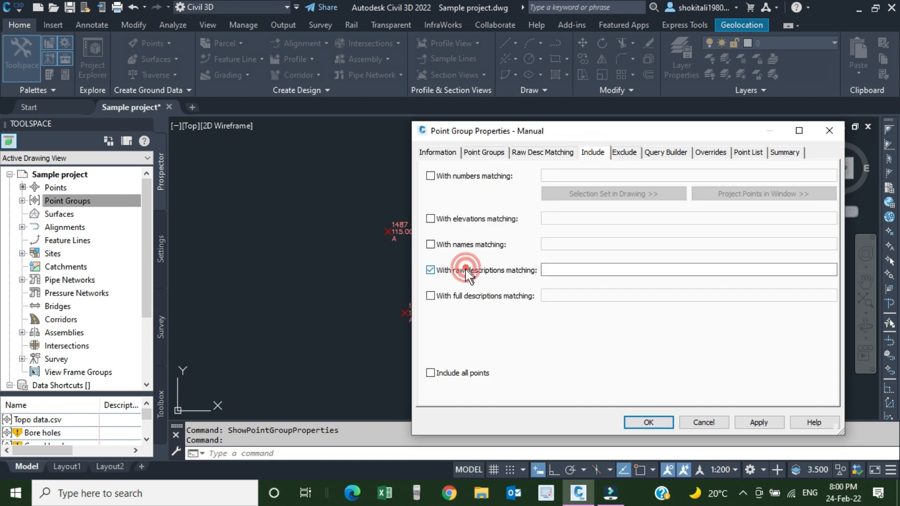
click(543, 271)
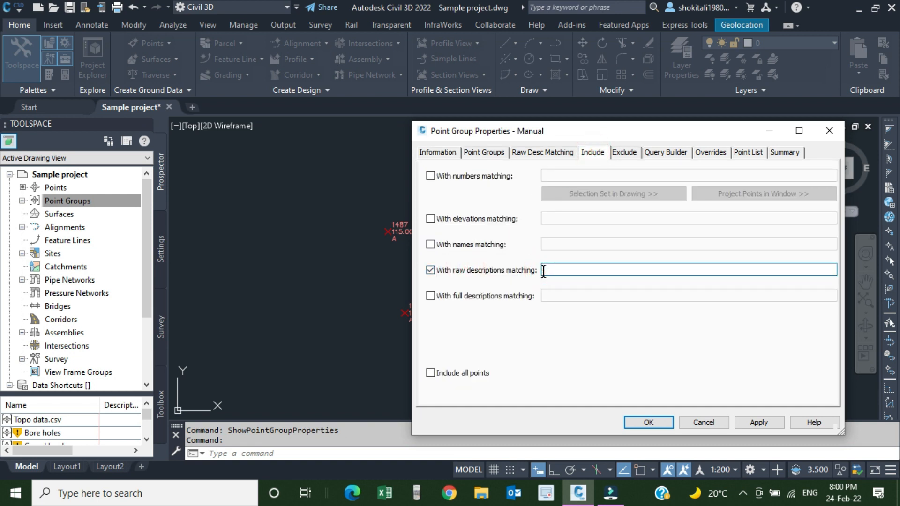
text(A)
click(753, 422)
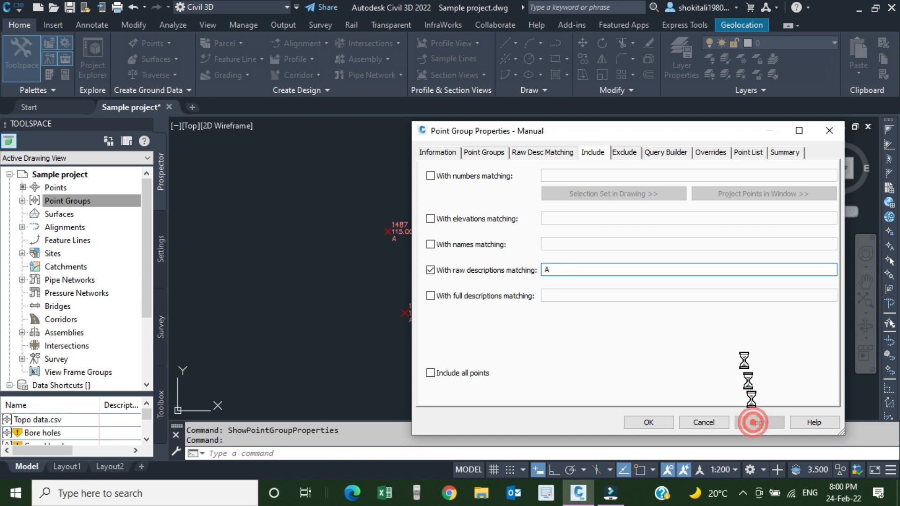
click(748, 153)
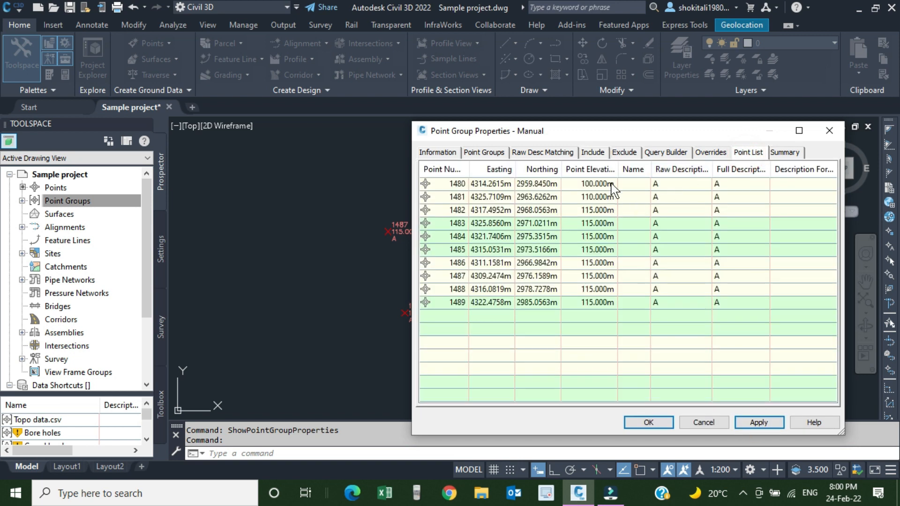
click(649, 423)
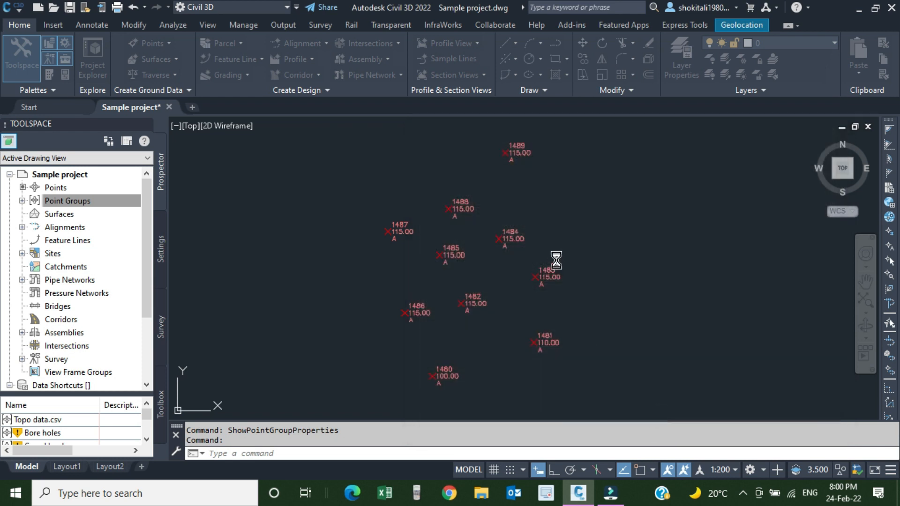
scroll(489, 253, down, 8)
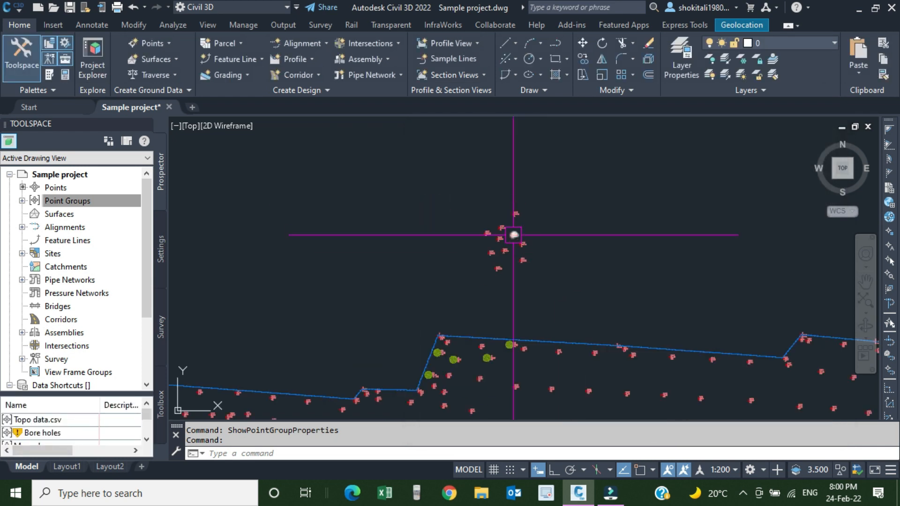
scroll(508, 256, up, 8)
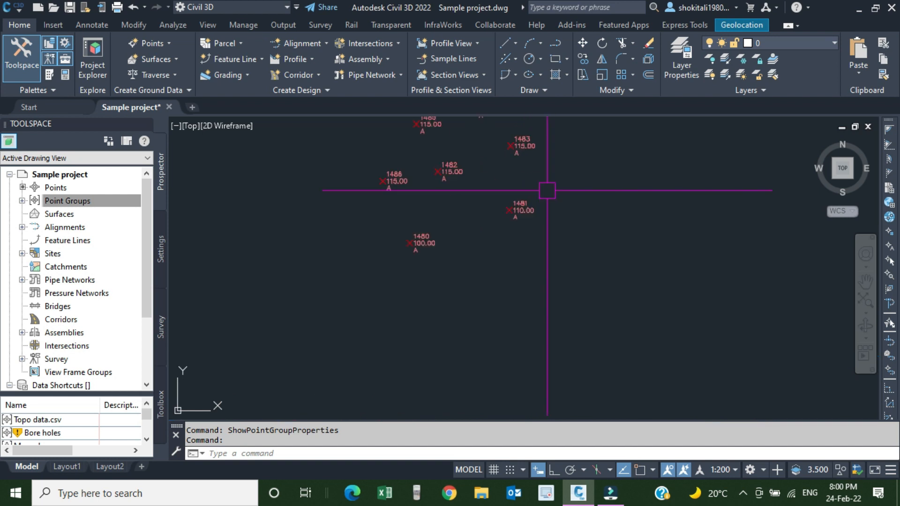
click(530, 212)
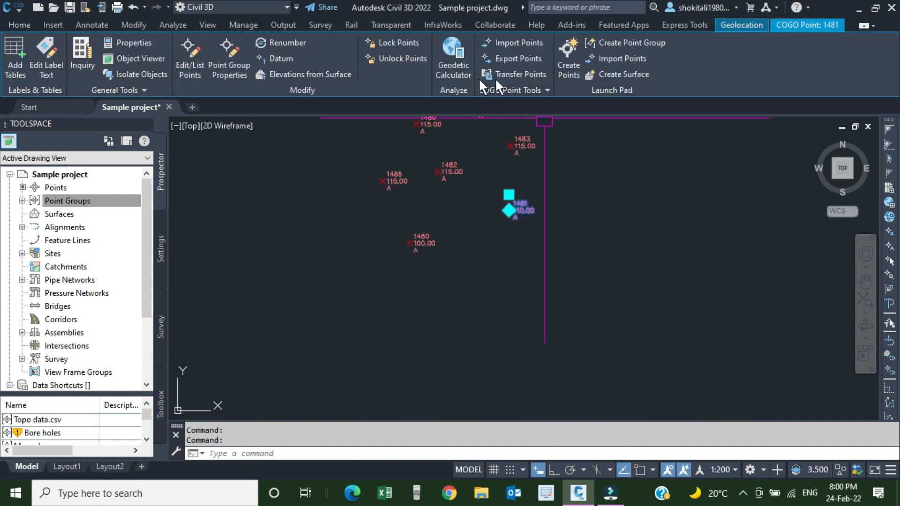
key(Escape)
key(Escape)
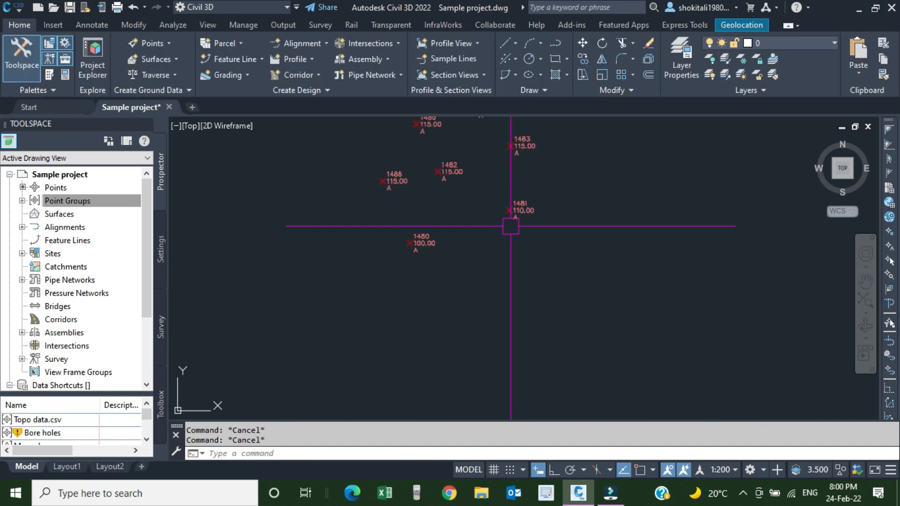
Start Export Points from a selected COGO point and set the export format to PNEZD (comma delimited)
scroll(516, 211, down, 3)
middle_drag(506, 192, 506, 228)
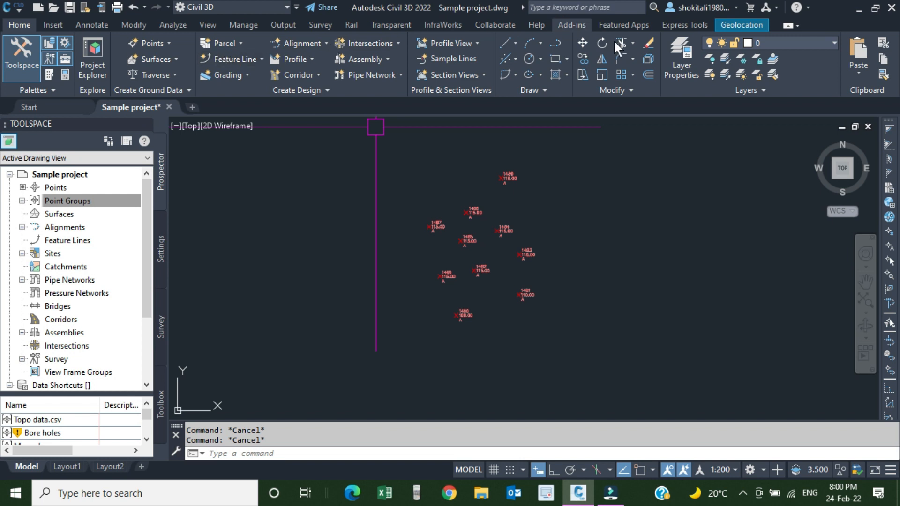
click(536, 253)
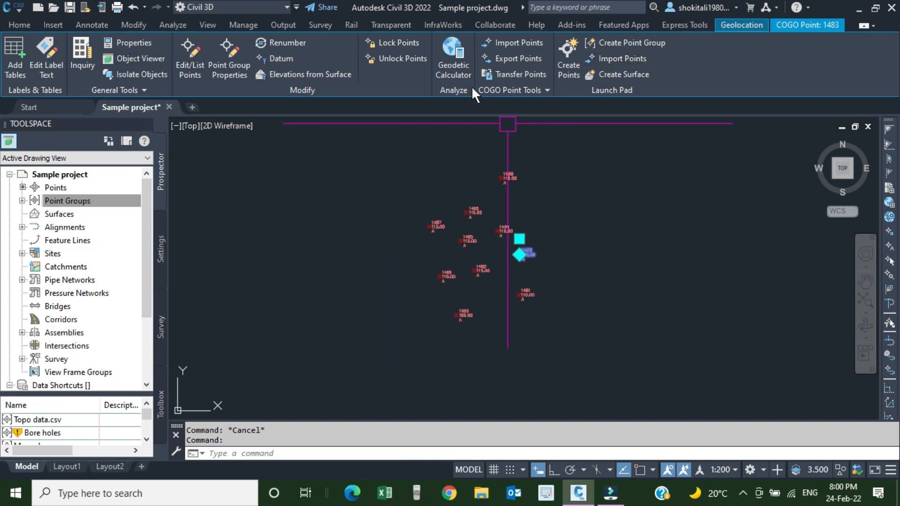
click(513, 58)
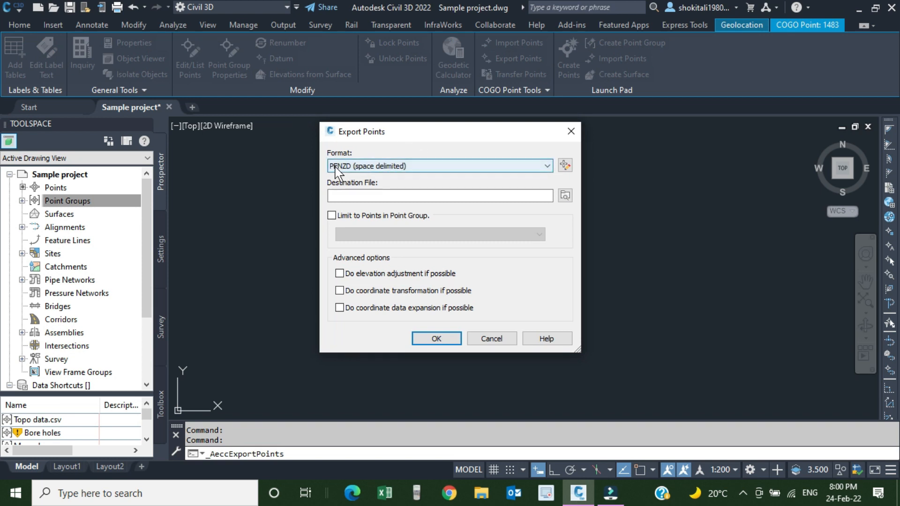
click(464, 166)
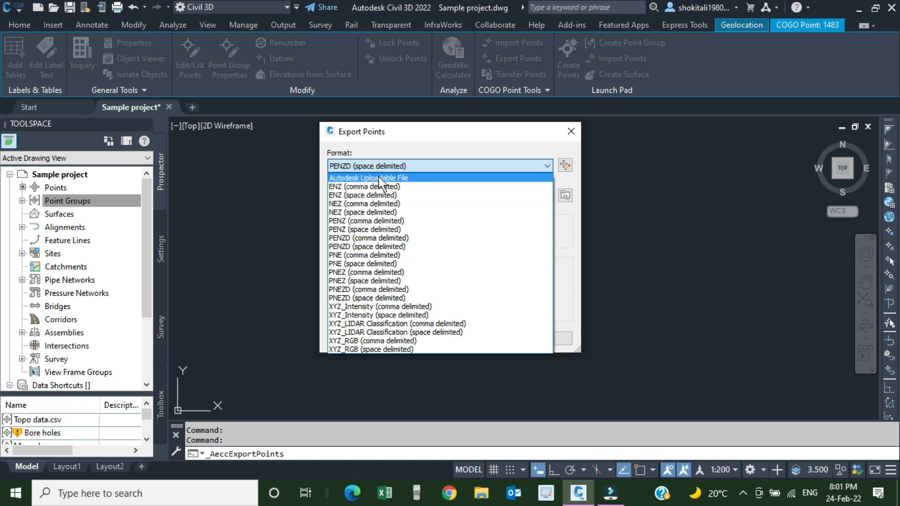
click(566, 166)
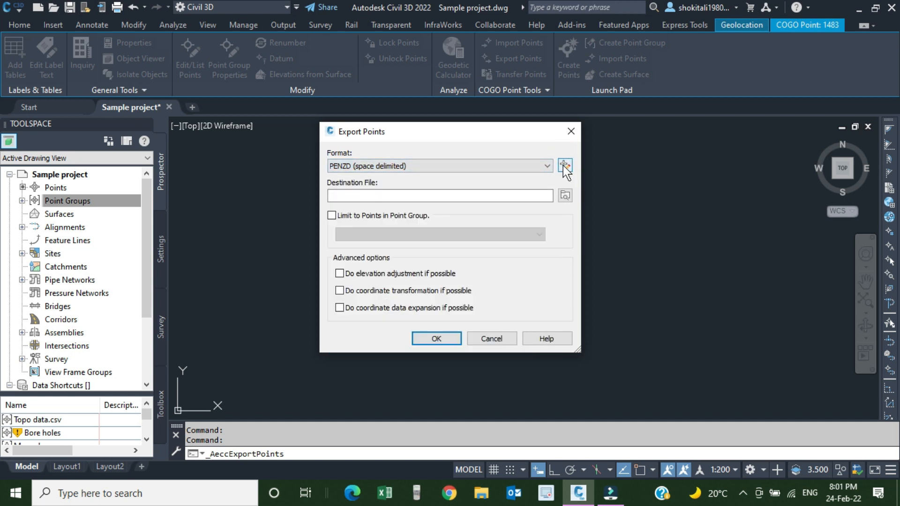
click(565, 166)
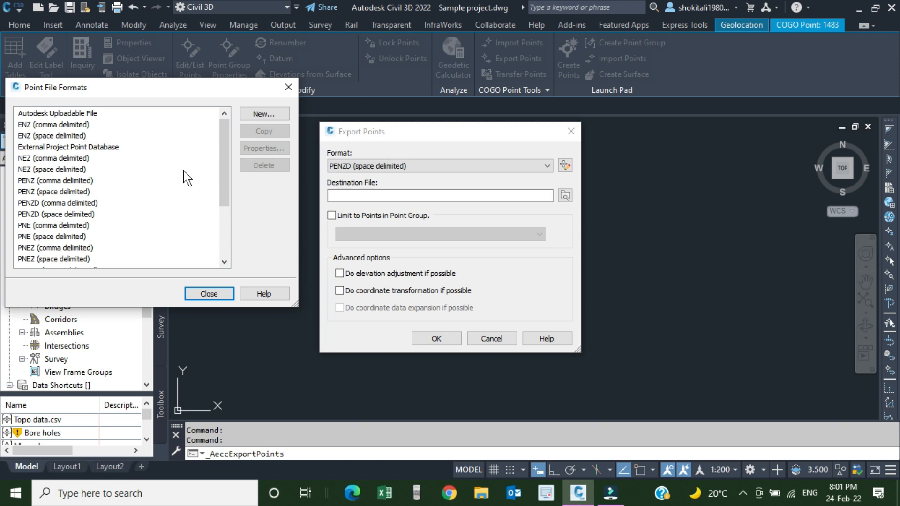
click(211, 293)
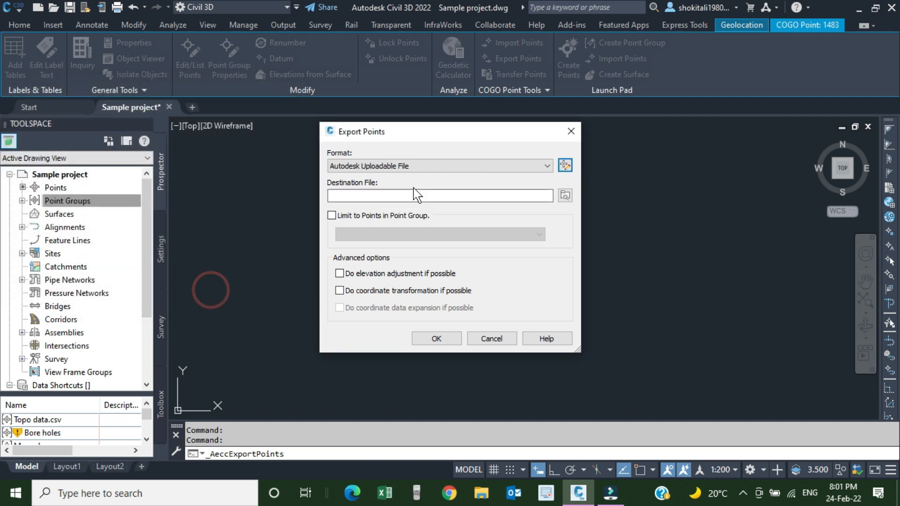
click(421, 165)
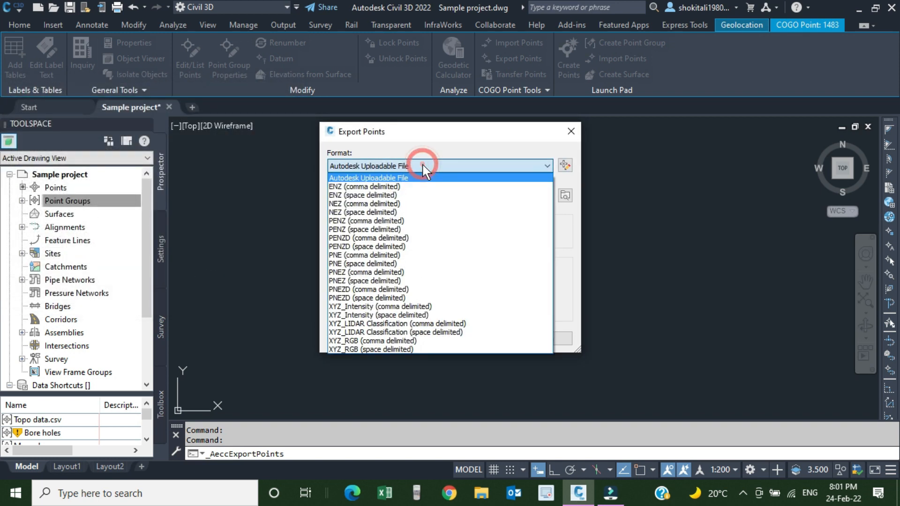
click(375, 290)
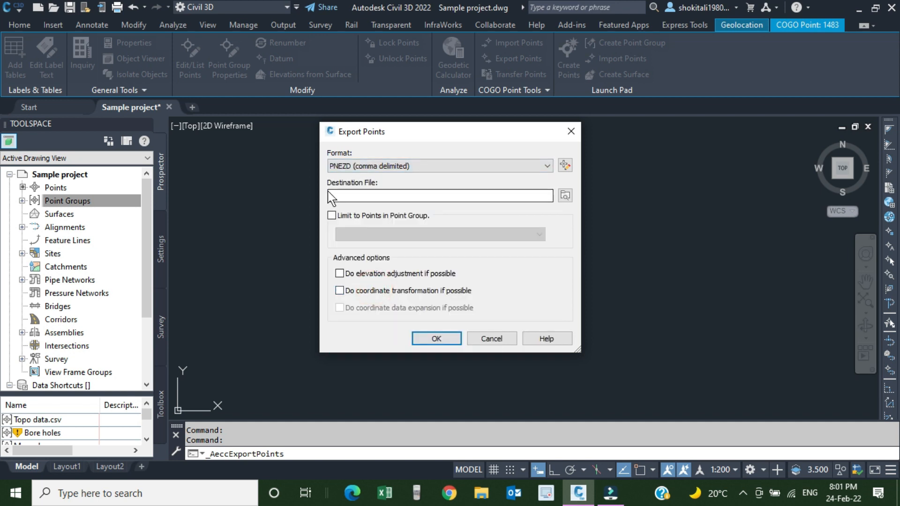
Set the export destination to a file named Manual on the New Volume (F:) drive
click(565, 195)
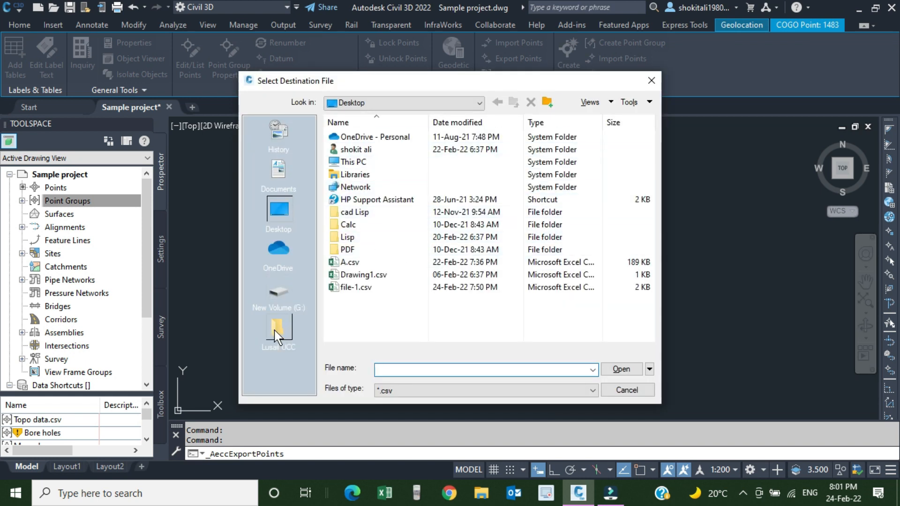
click(411, 102)
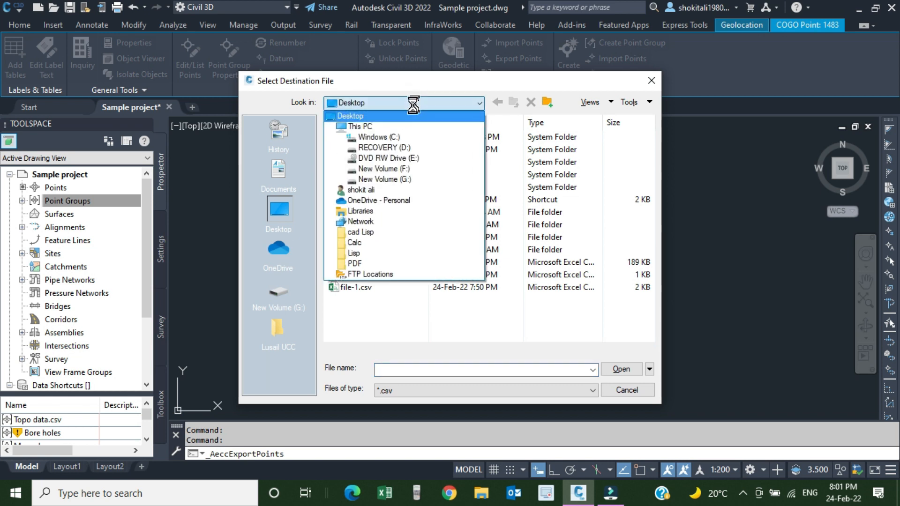
click(402, 168)
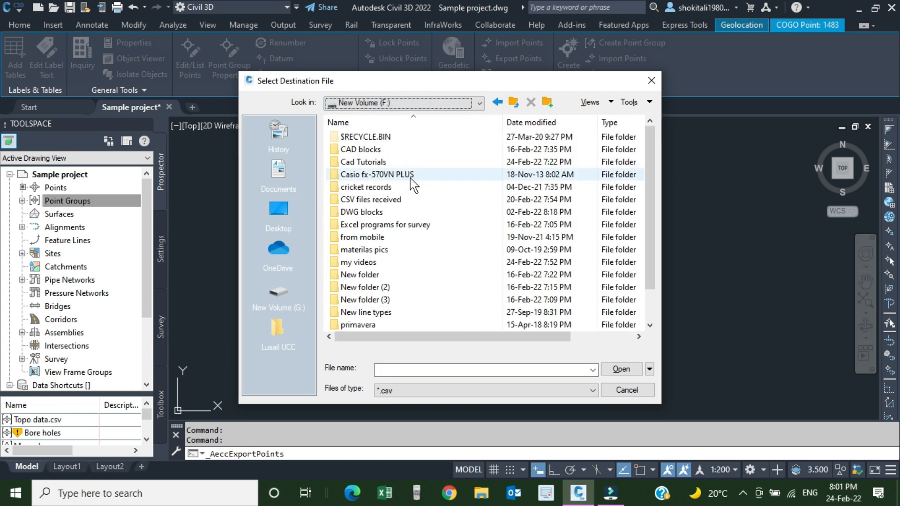
scroll(416, 232, down, 1)
click(411, 371)
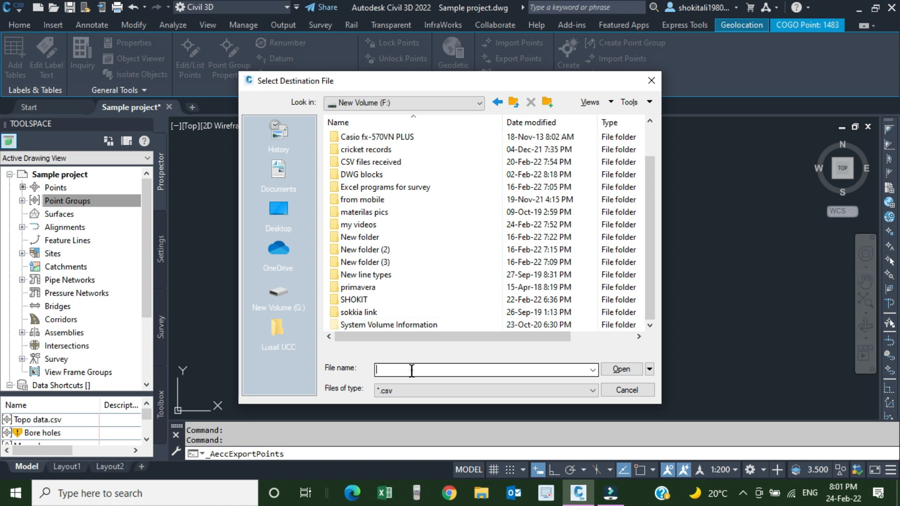
text(MAn)
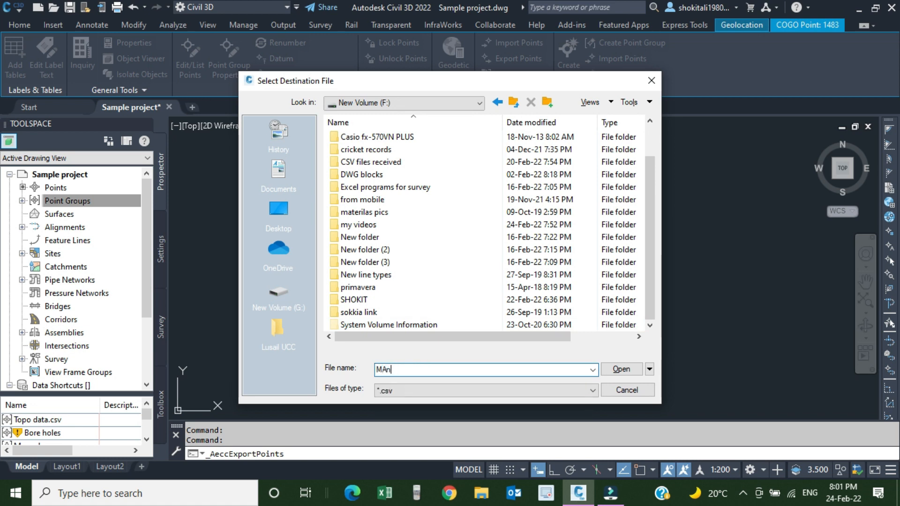
key(BackSpace)
key(BackSpace)
text(anual)
click(614, 369)
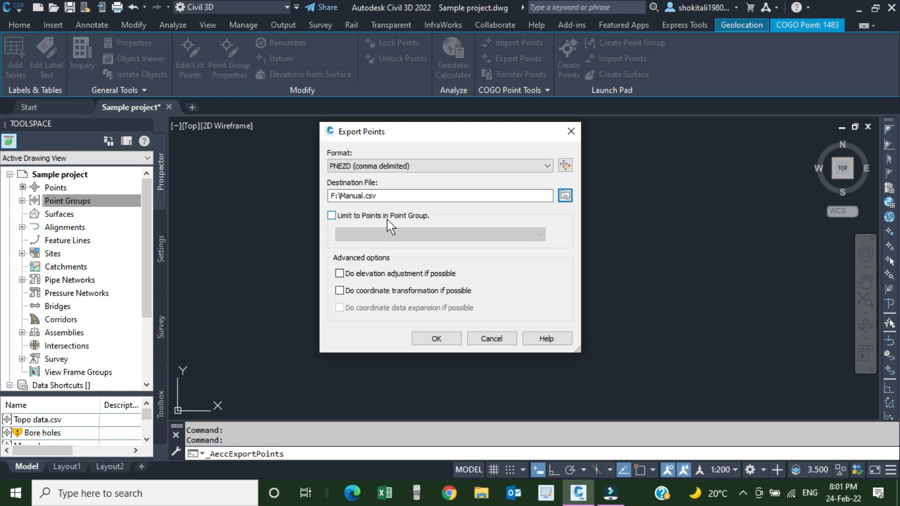
Limit the export to points in the Manual point group, run the export and deselect the point
click(331, 215)
click(395, 235)
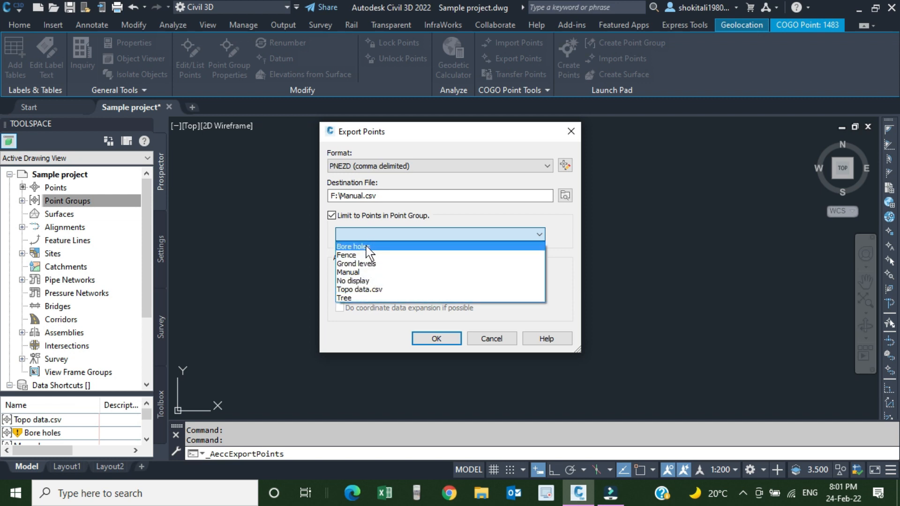
click(349, 273)
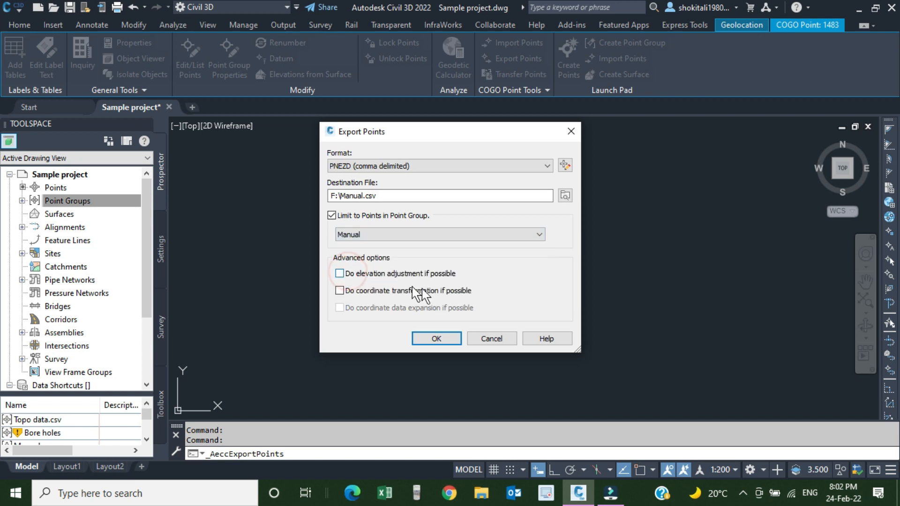
click(438, 336)
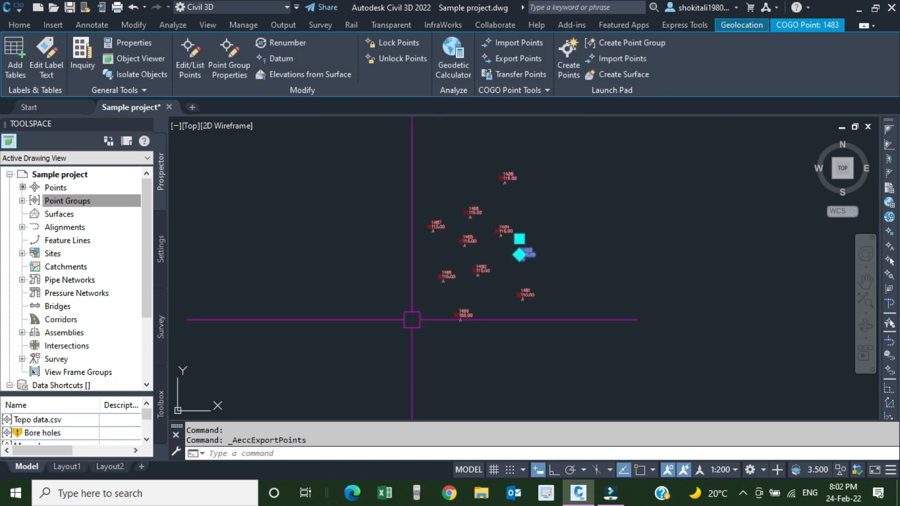
scroll(493, 272, down, 4)
key(Escape)
key(Escape)
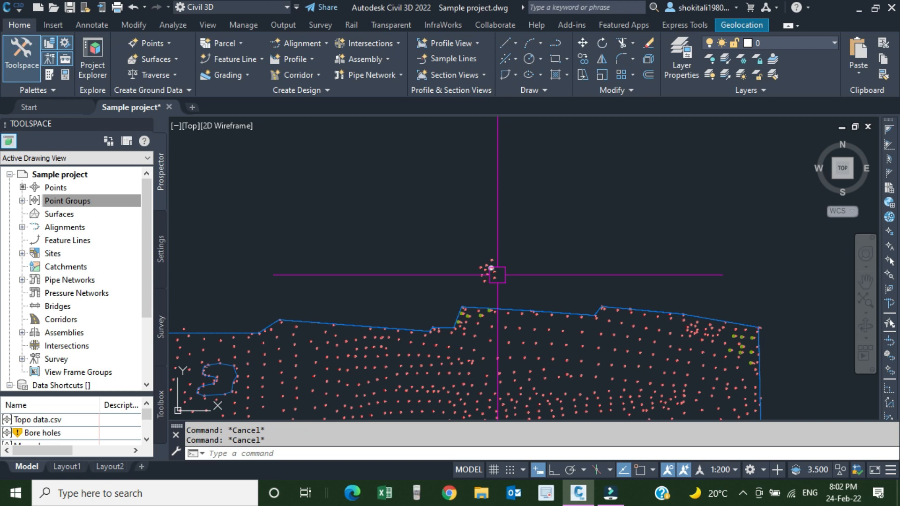
Switch to File Explorer and browse the New Volume (F:) drive for the exported Manual.csv file
scroll(492, 272, down, 4)
middle_drag(471, 412, 479, 342)
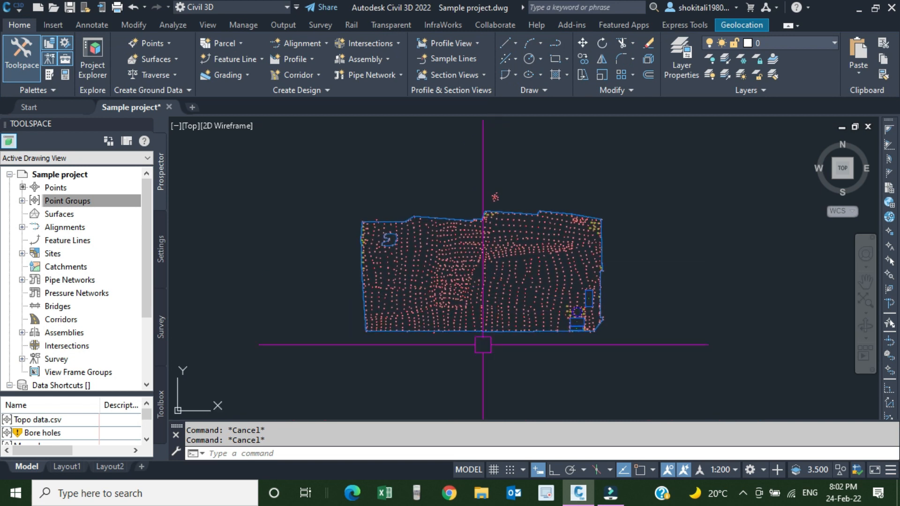
click(483, 497)
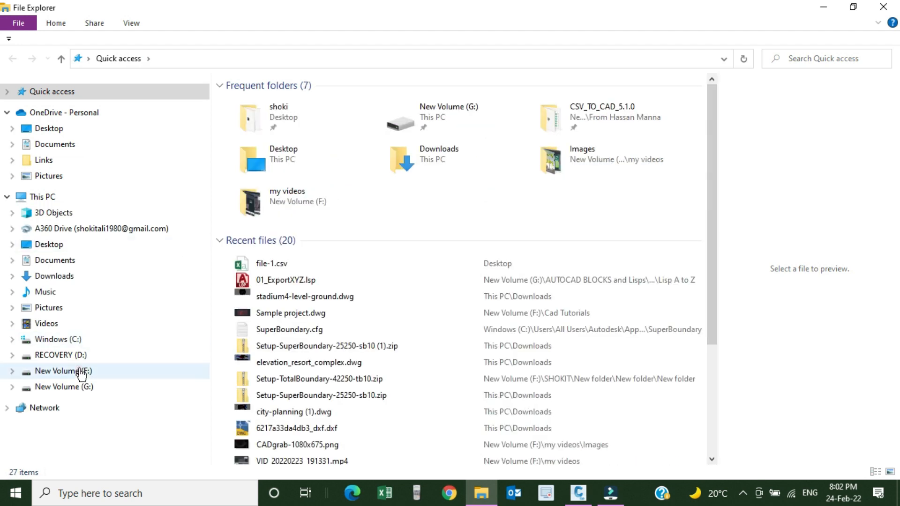
click(79, 370)
scroll(384, 260, down, 2)
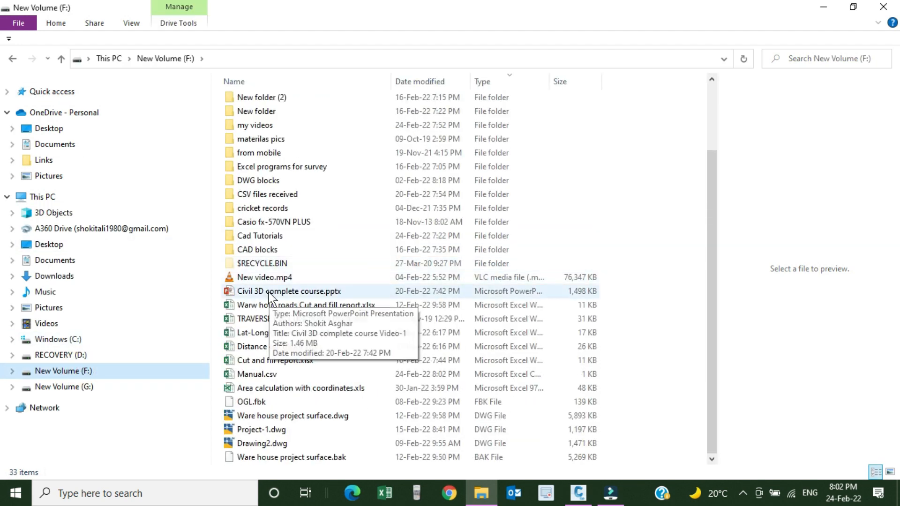
Preview the contents of the exported Manual.csv file in a widened preview area, and close File Explorer
click(268, 375)
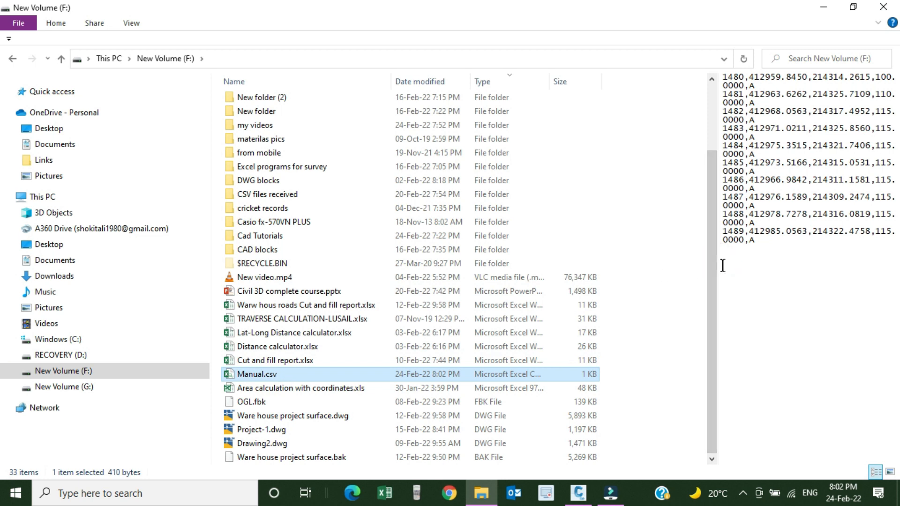
drag(718, 266, 590, 281)
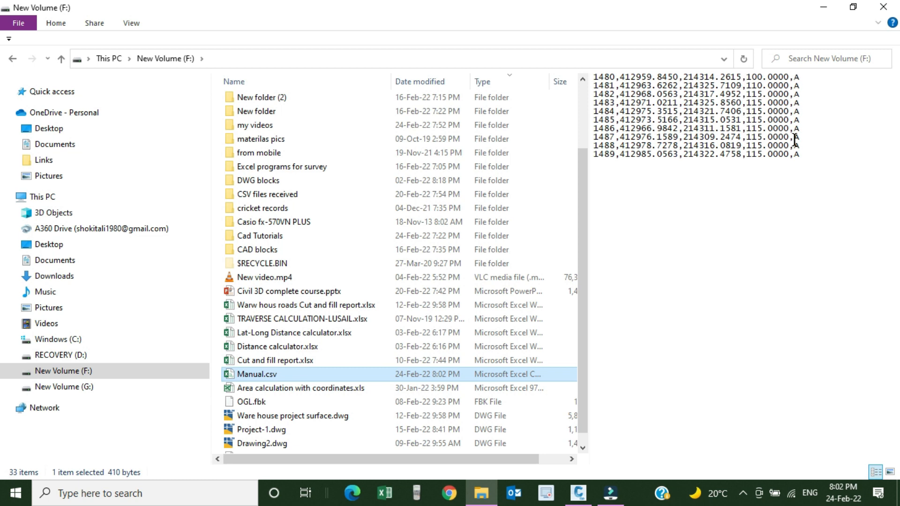
click(880, 8)
Examine the manually created COGO points outside the northern boundary and the neighbouring survey points in the drawing
scroll(517, 226, up, 10)
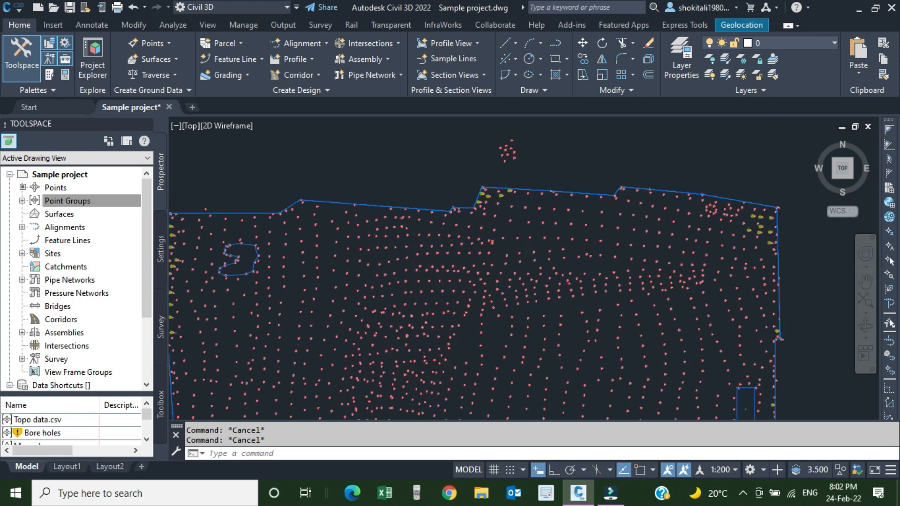
scroll(451, 226, down, 6)
mouse_move(498, 256)
middle_down()
mouse_move(479, 347)
mouse_move(464, 358)
middle_up()
scroll(522, 226, up, 9)
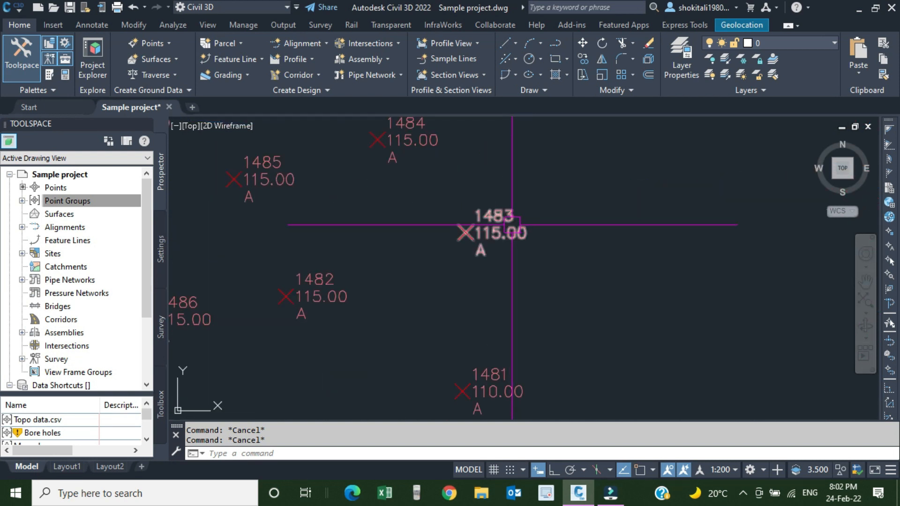
scroll(511, 225, down, 6)
scroll(412, 198, up, 8)
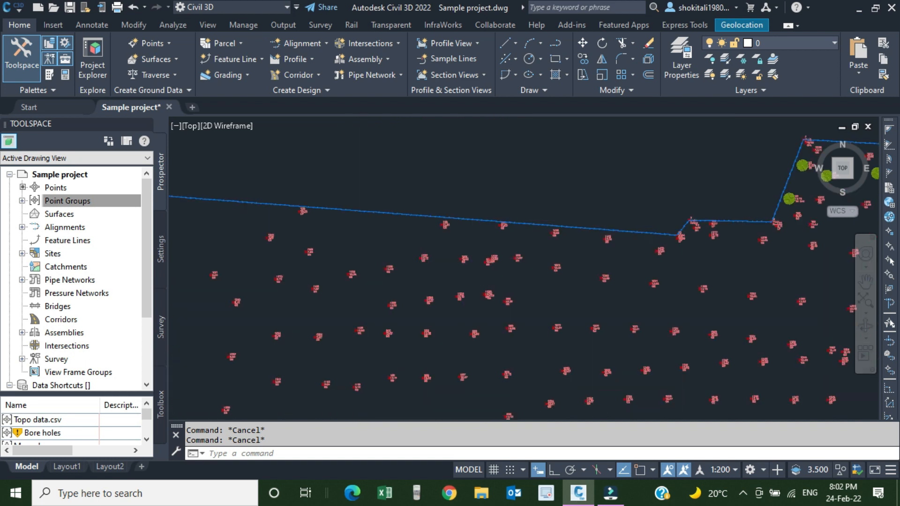
scroll(415, 200, down, 10)
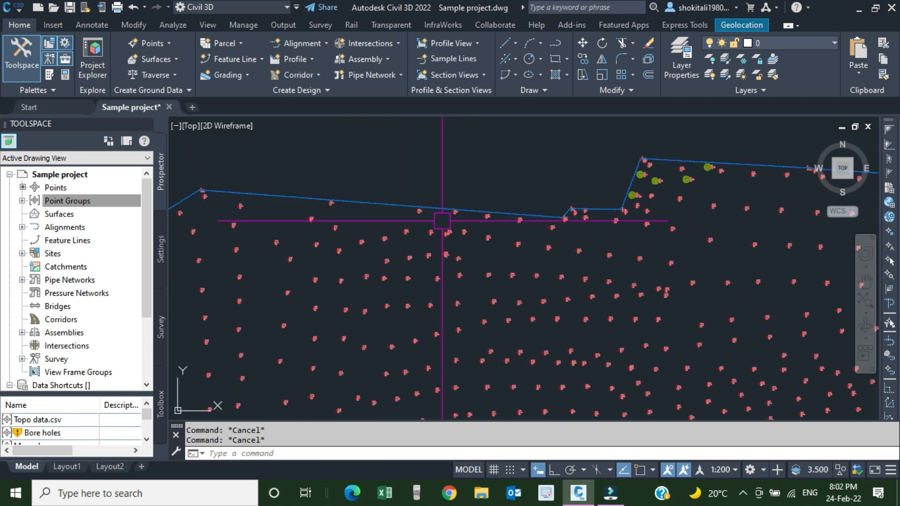
Move the label of Fence point 7 at the northern boundary corner about 3.3 m northwest of its marker and deselect the point
scroll(659, 167, up, 4)
middle_drag(660, 167, 515, 260)
scroll(594, 197, up, 6)
scroll(499, 256, up, 4)
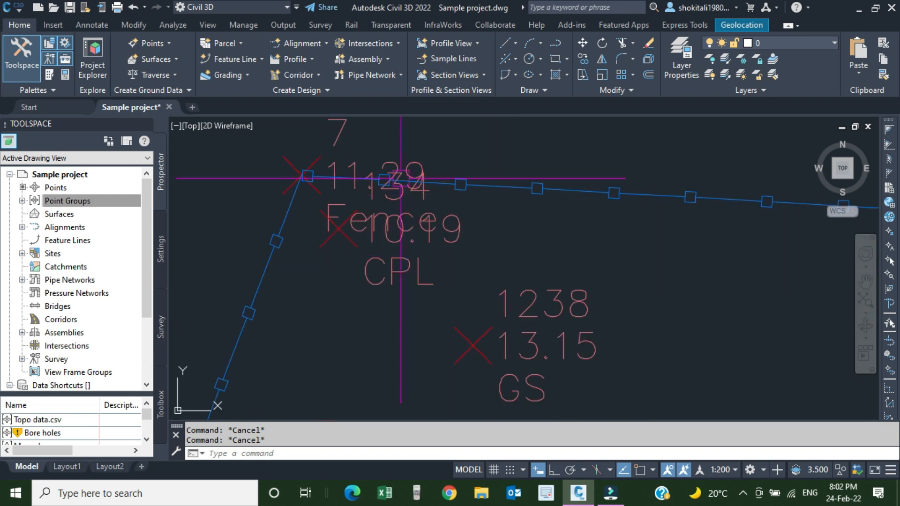
click(348, 170)
scroll(374, 203, down, 4)
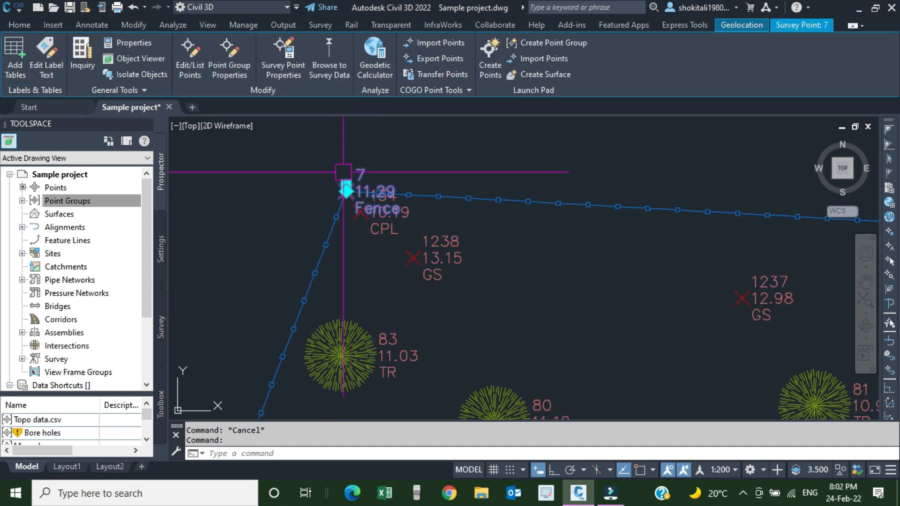
click(345, 185)
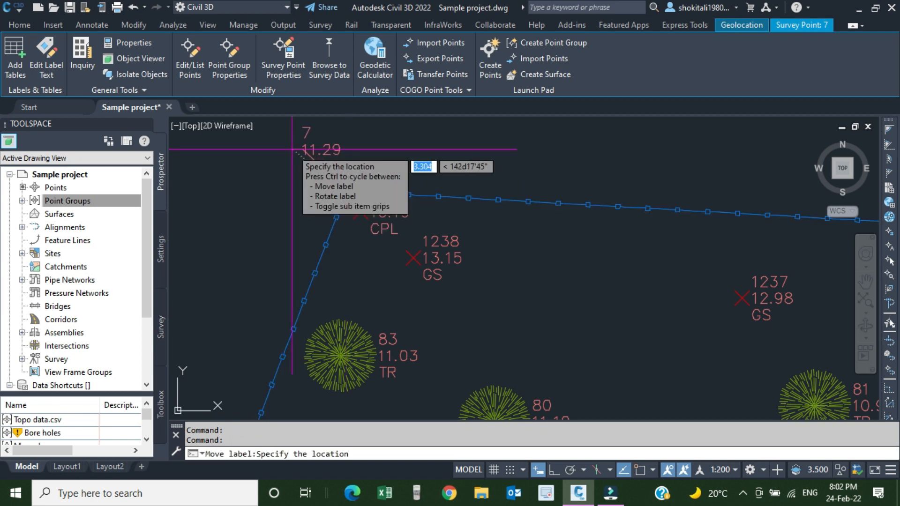
click(288, 148)
key(Escape)
Start Export Points from GS point 1238, review the point groups the export can be limited to, and cancel
scroll(557, 300, up, 2)
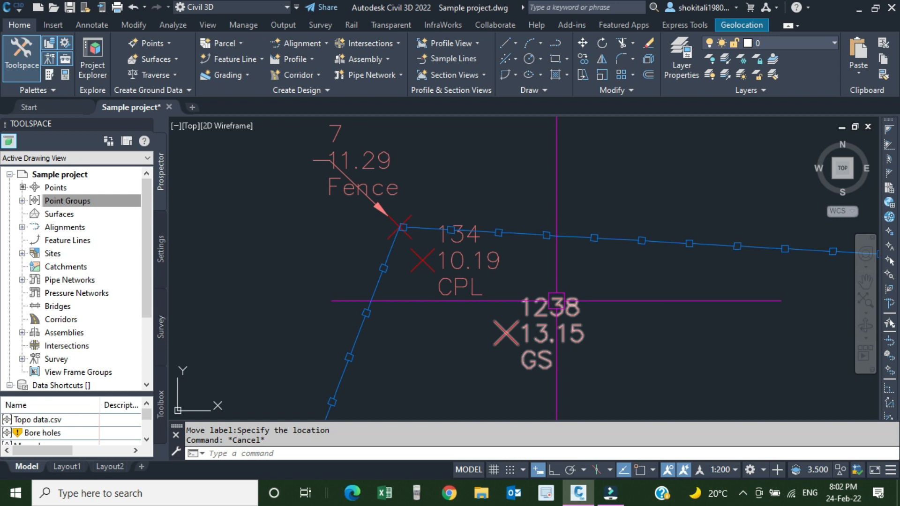
click(556, 301)
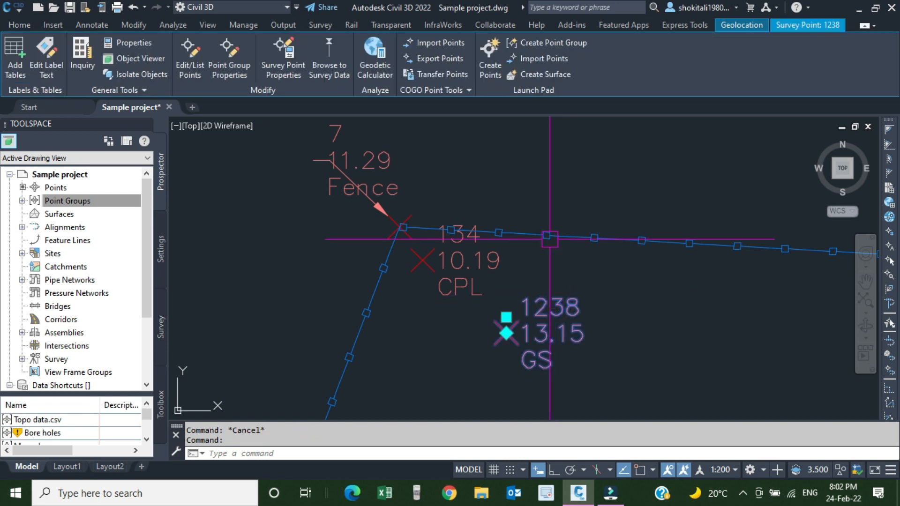
click(437, 57)
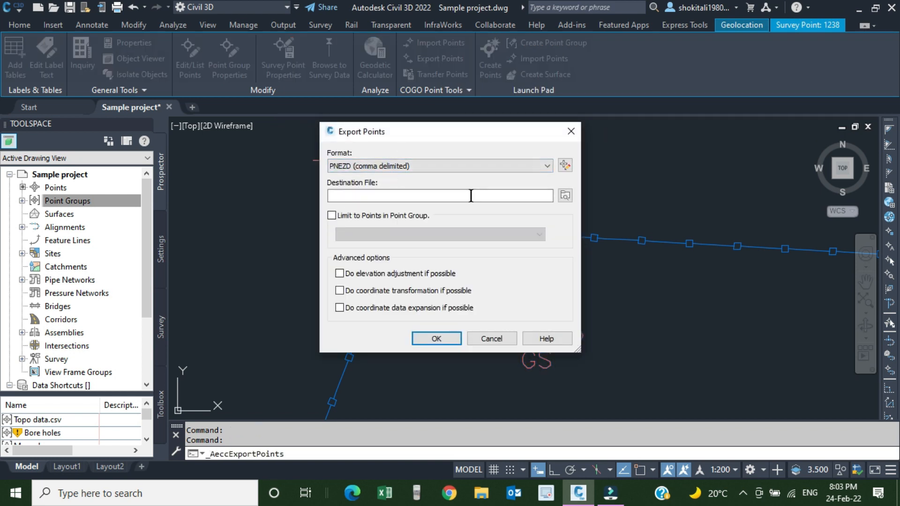
click(363, 216)
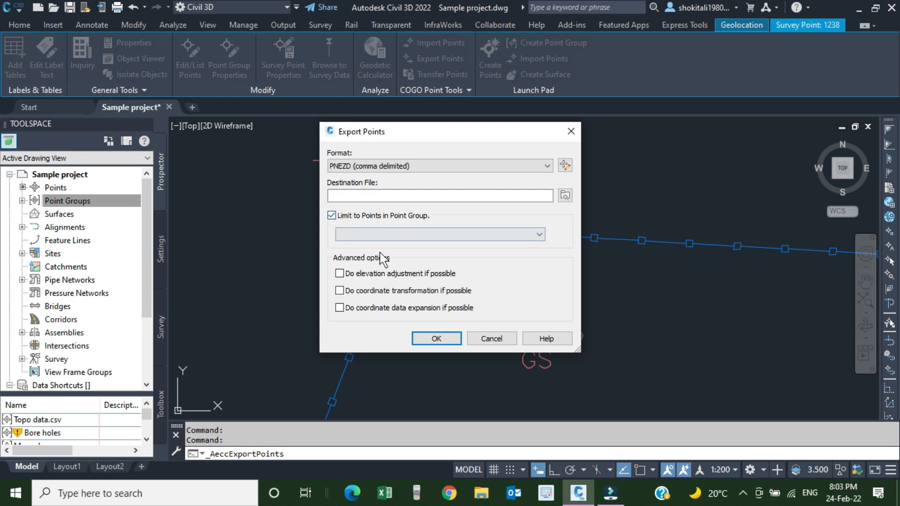
click(394, 234)
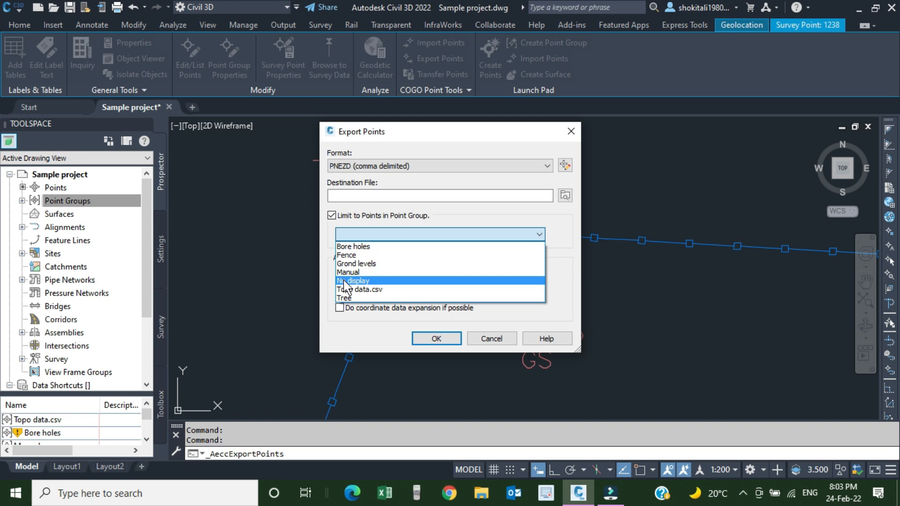
key(Escape)
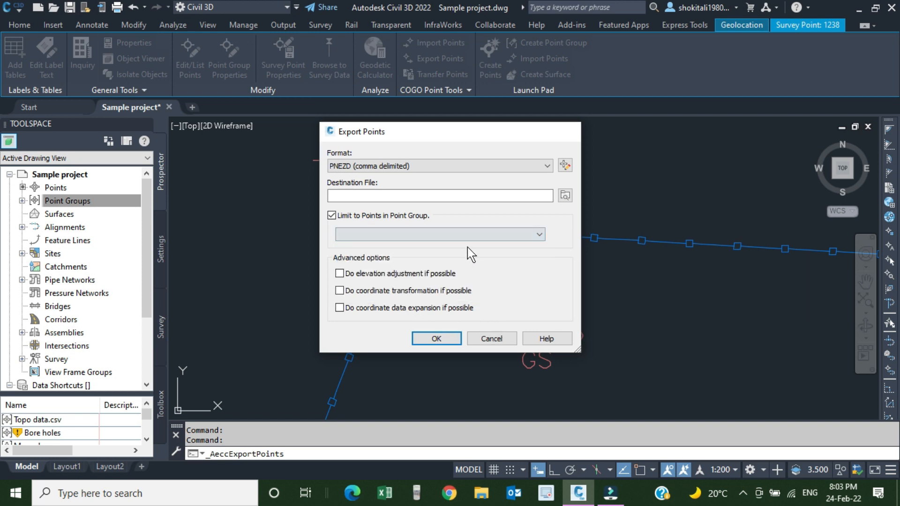
key(Escape)
key(Escape)
scroll(511, 228, down, 10)
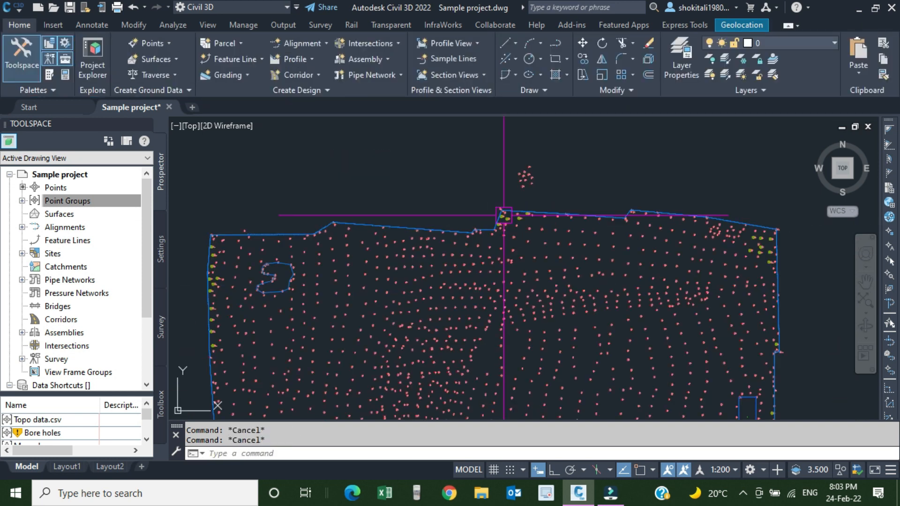
middle_drag(512, 227, 509, 219)
scroll(515, 238, up, 2)
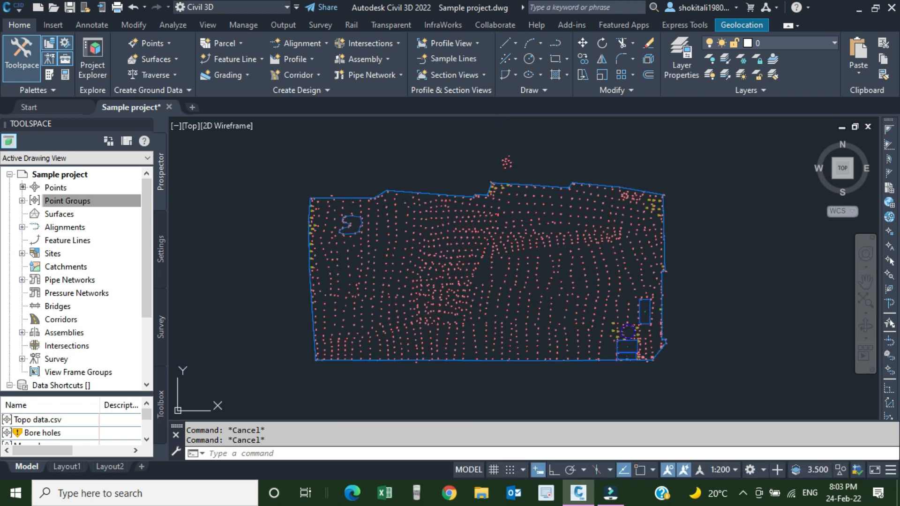
mouse_move(514, 242)
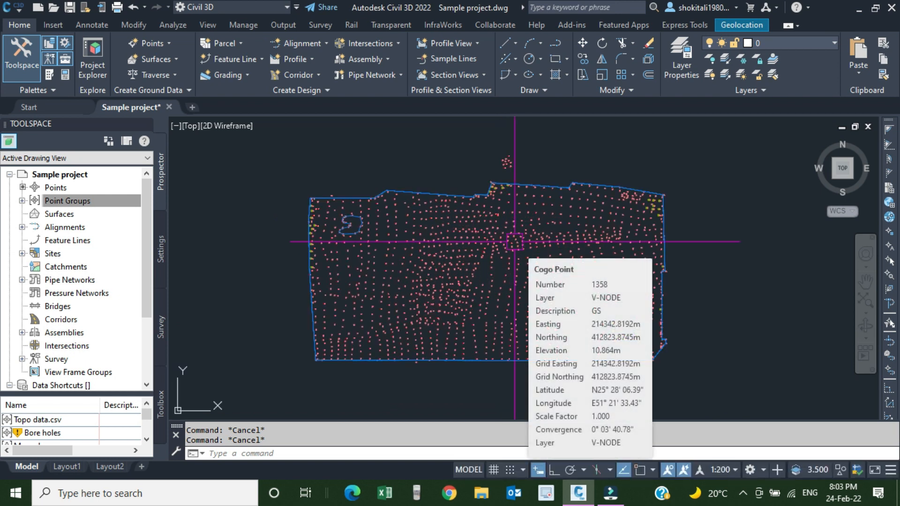